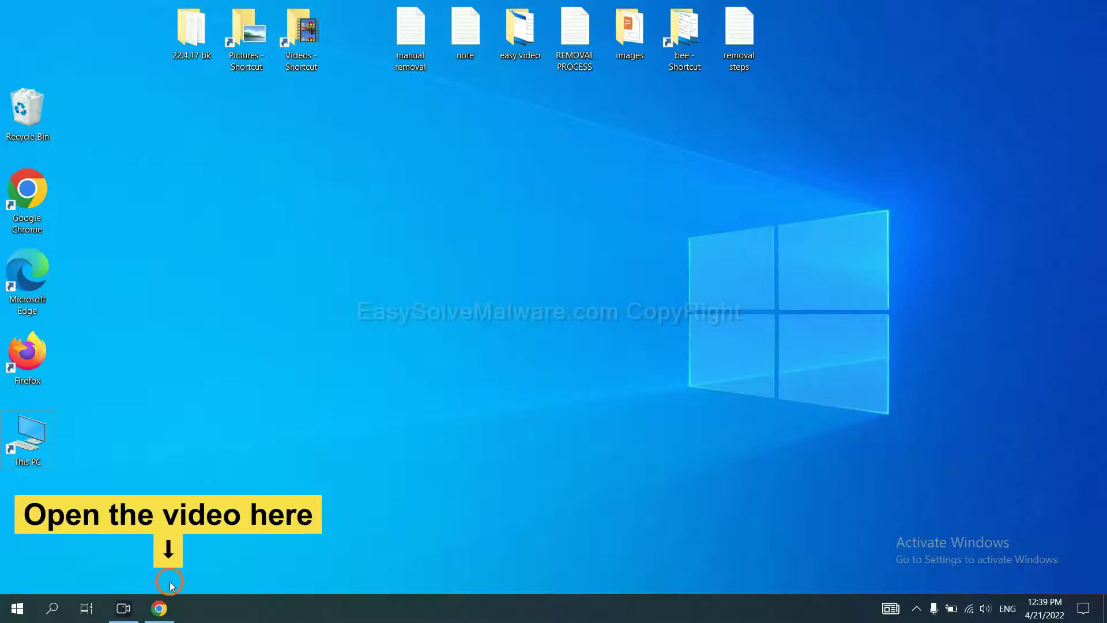
Open the easysolvemalware.com removal guide from the video description and download SpyHunter for Windows.
click(170, 608)
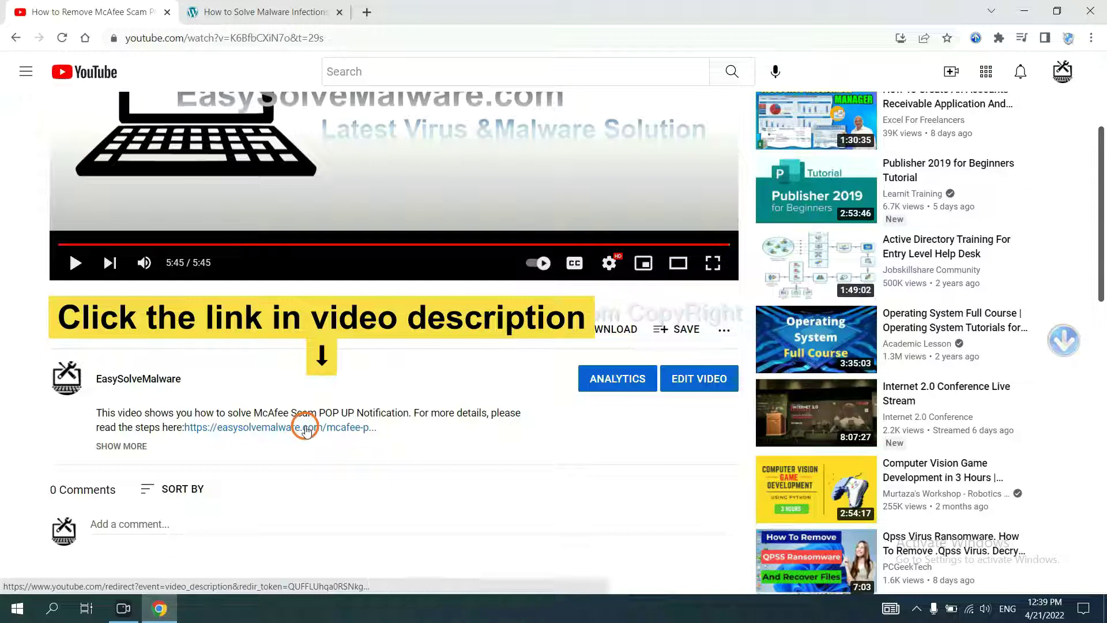
click(284, 5)
scroll(1063, 269, down, 1)
scroll(1102, 295, down, 2)
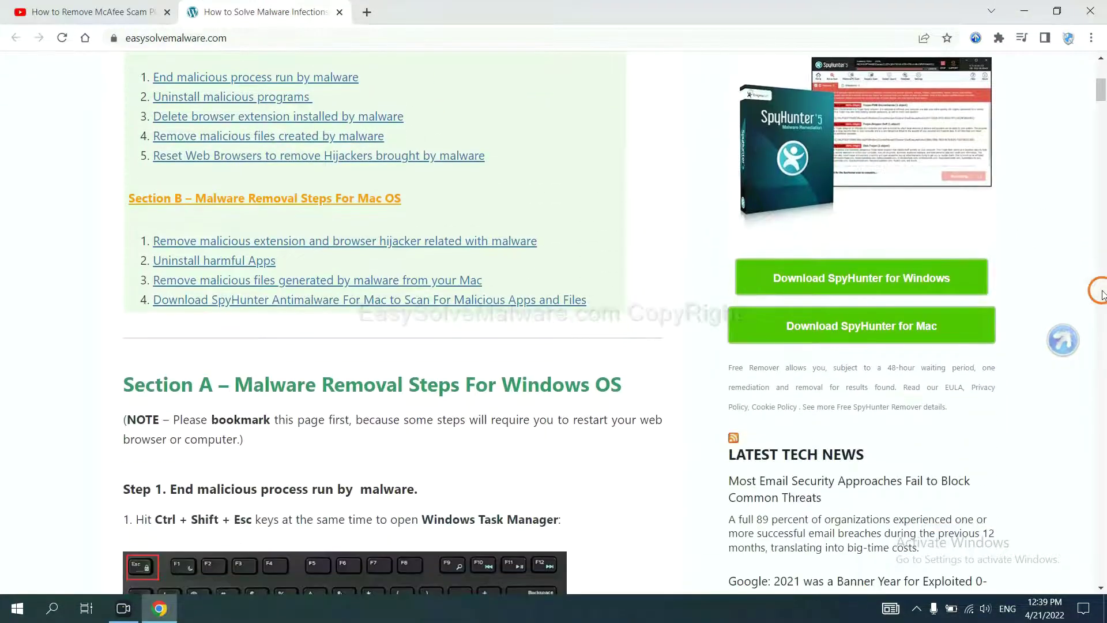
click(950, 275)
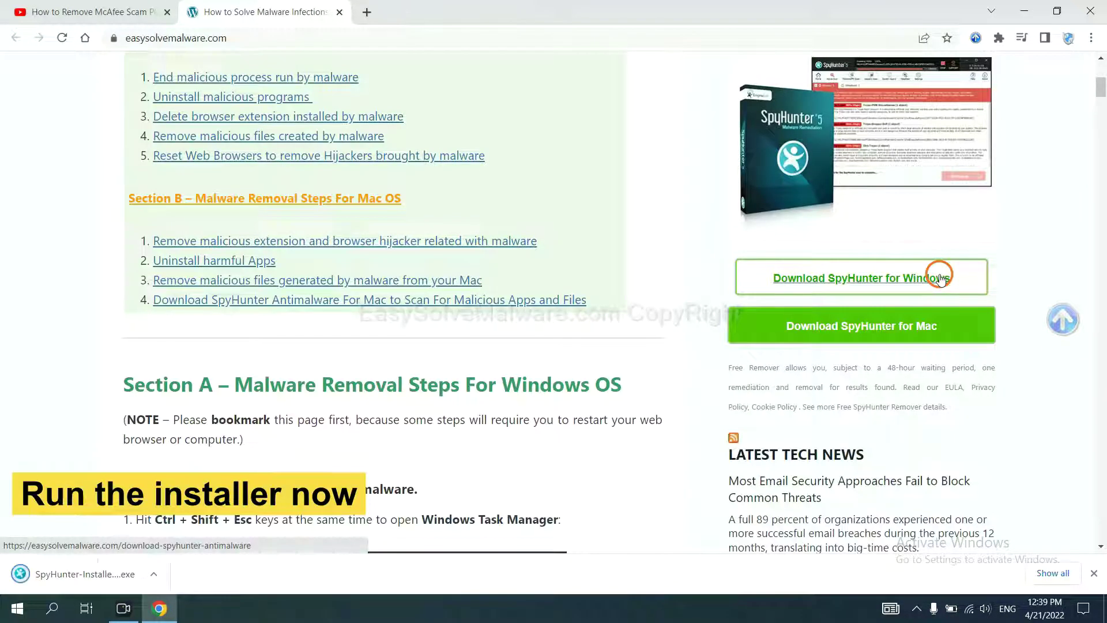
Install SpyHunter 5 in English, accepting the EULA, and finish at the Welcome screen.
click(70, 575)
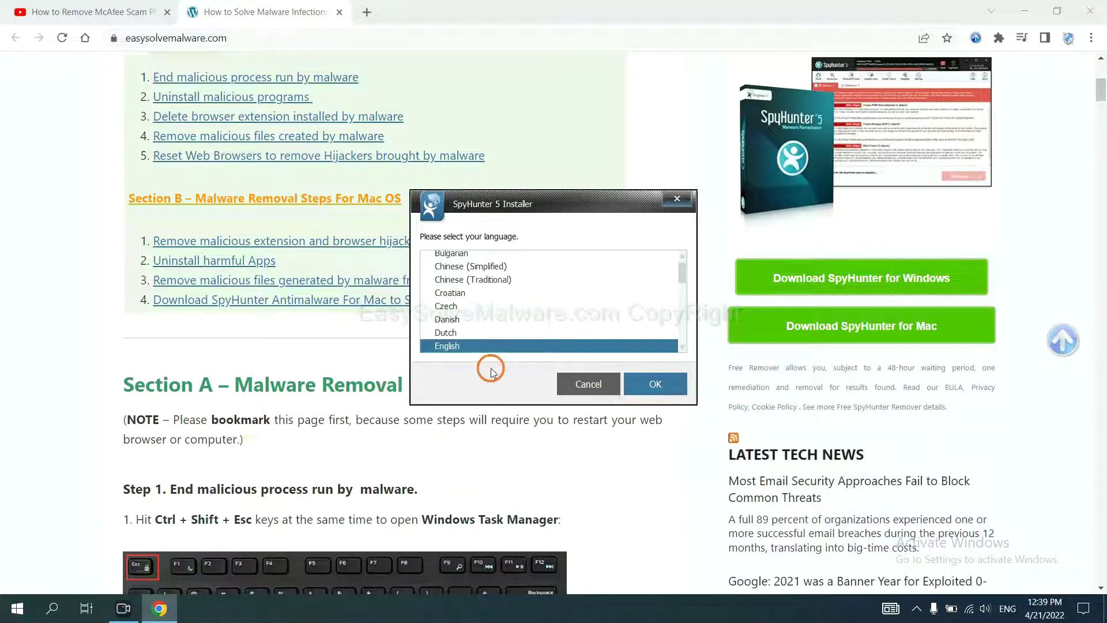
click(640, 384)
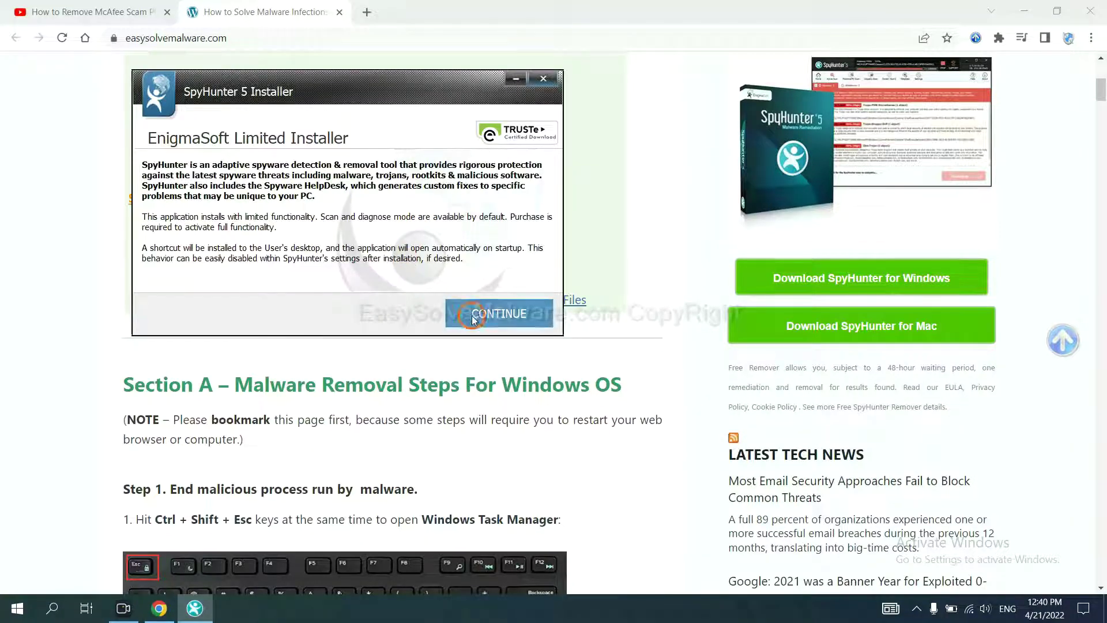
click(473, 320)
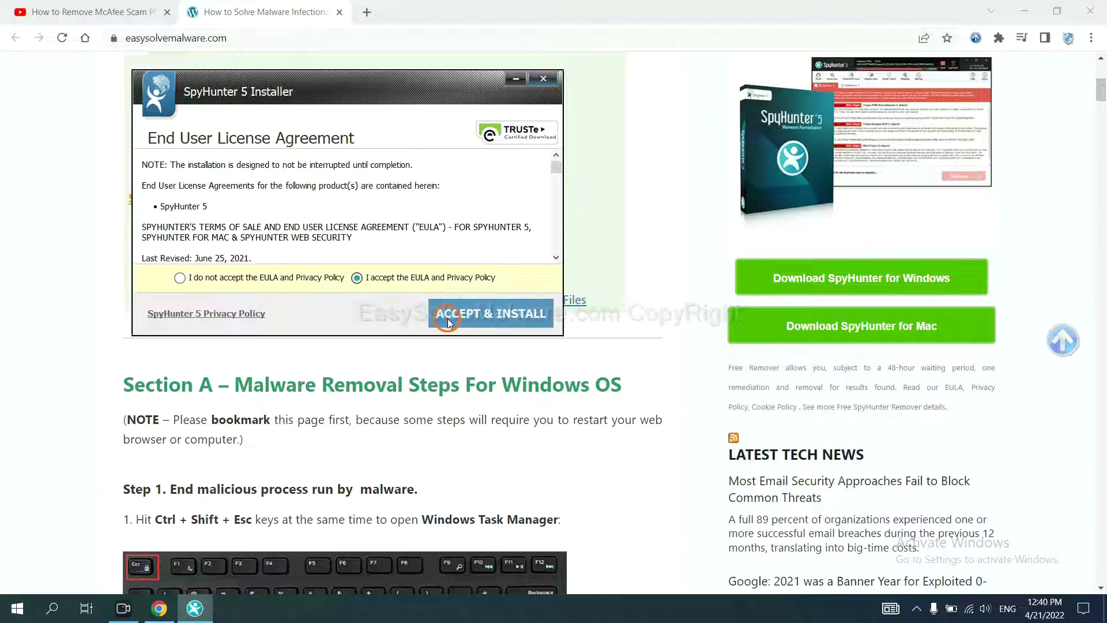
click(449, 320)
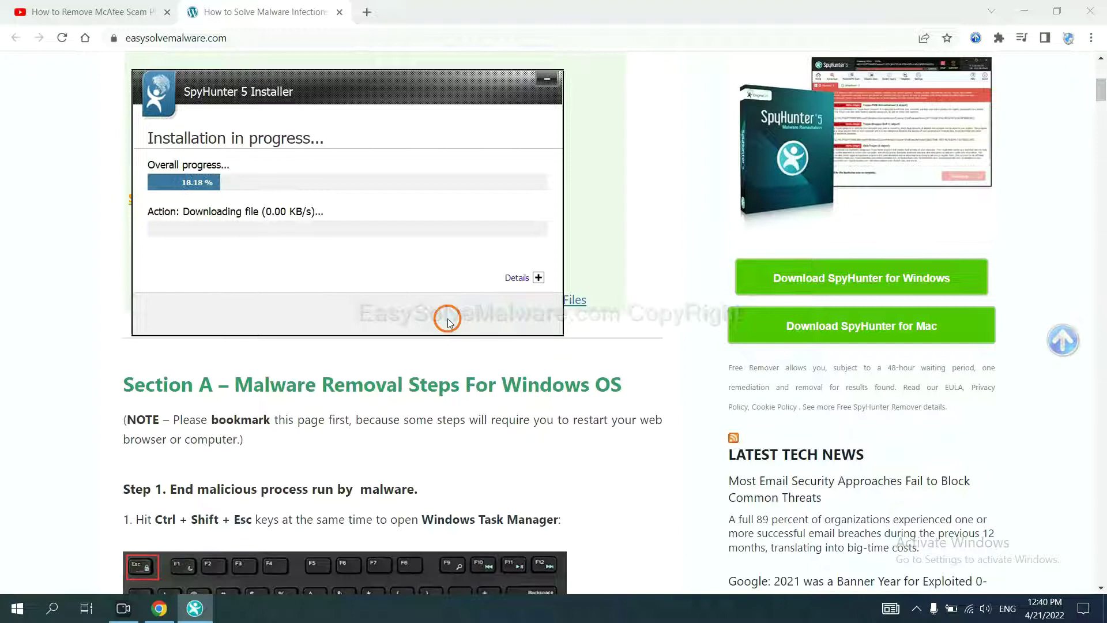
click(541, 388)
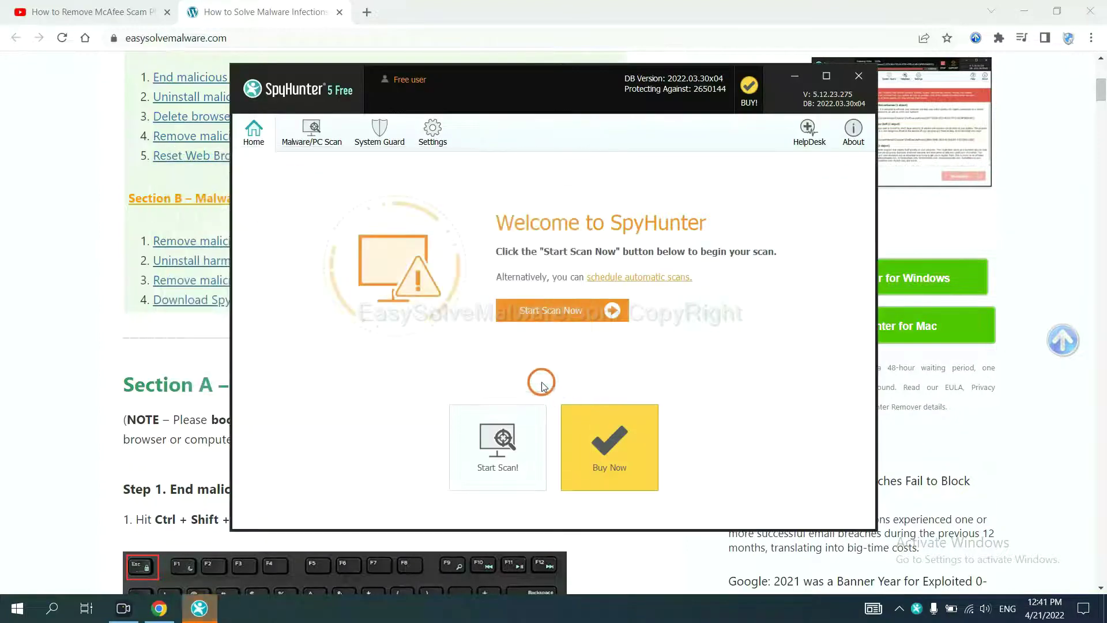
Run a SpyHunter scan and continue past the detected remove360.bat object.
click(545, 313)
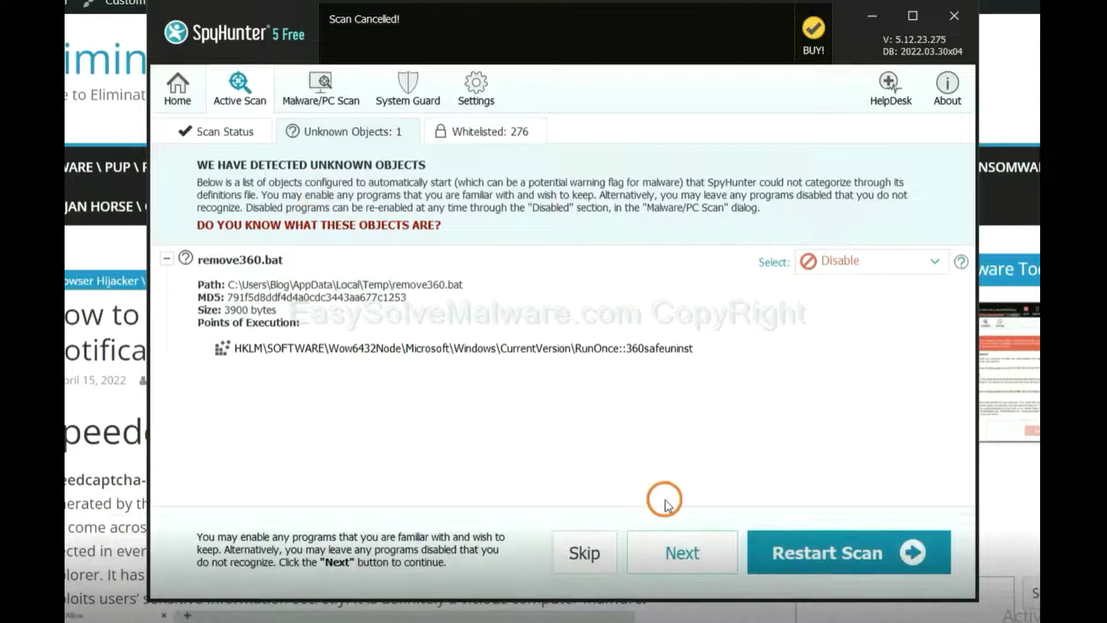
click(682, 557)
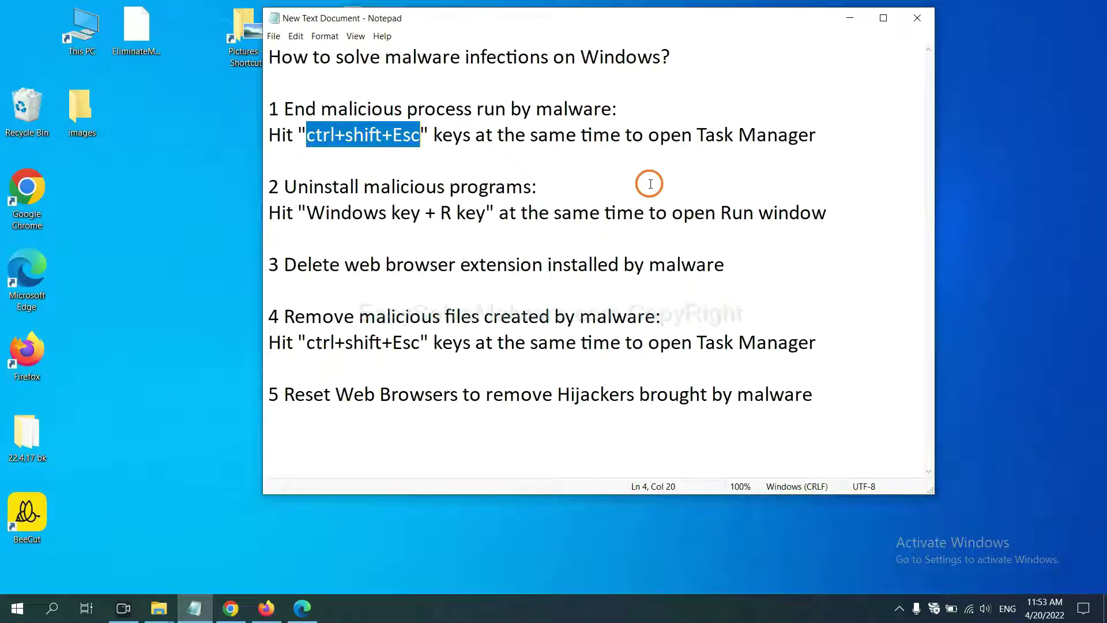
Highlight the Ctrl+Shift+Esc shortcut text in step 1 of the Notepad notes.
drag(418, 139, 309, 138)
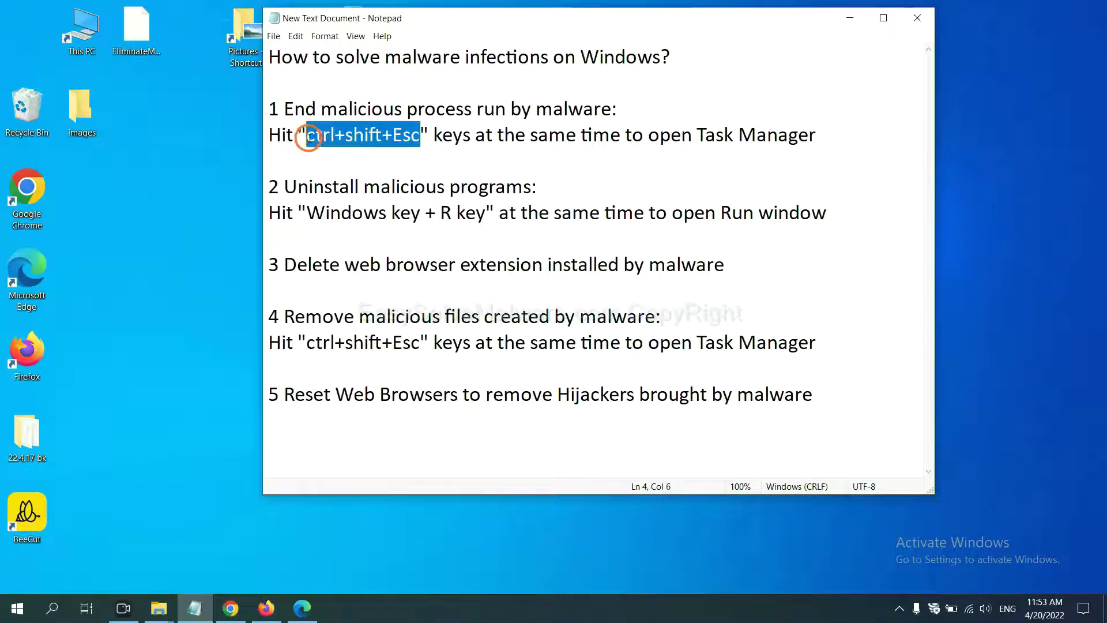
Check the System and Usermode Font Driver Host processes in Task Manager, then close it.
key(ctrl+shift+Escape)
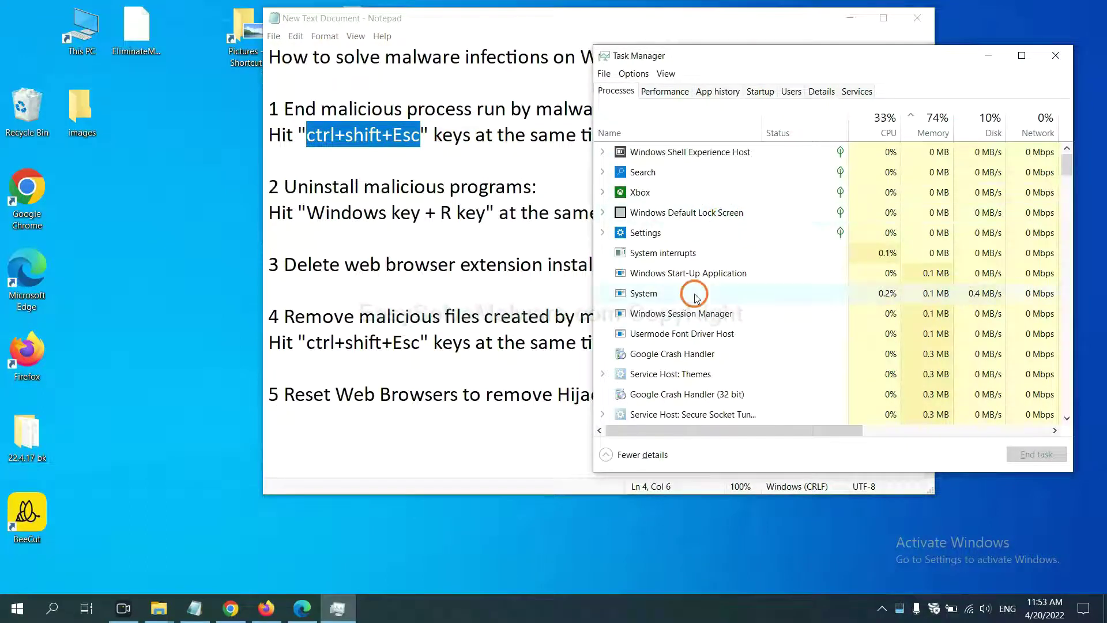
click(740, 292)
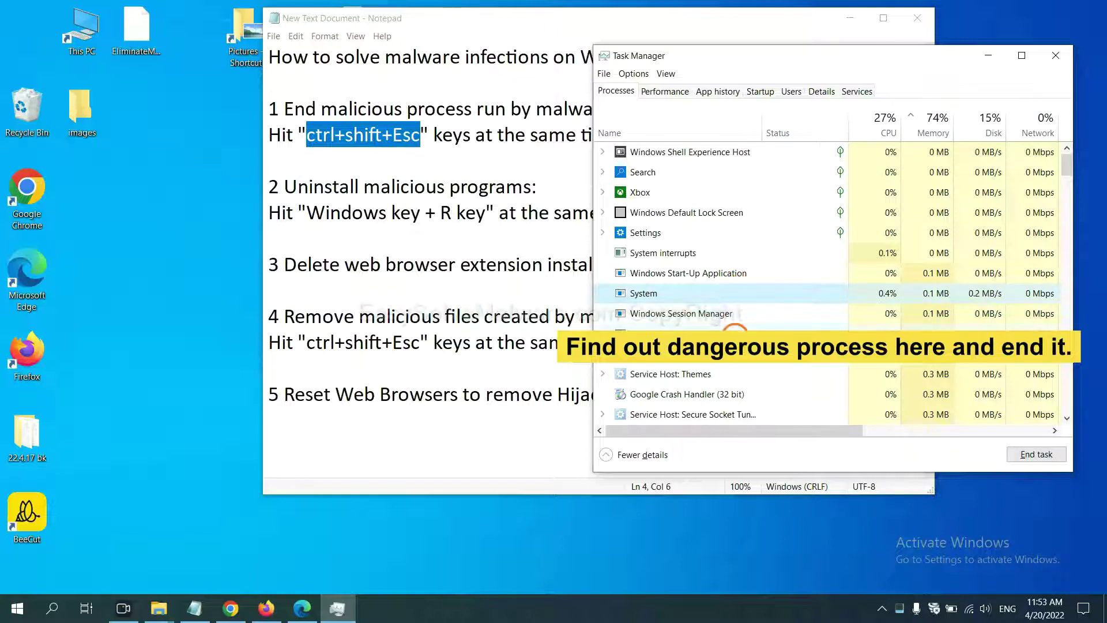
click(735, 334)
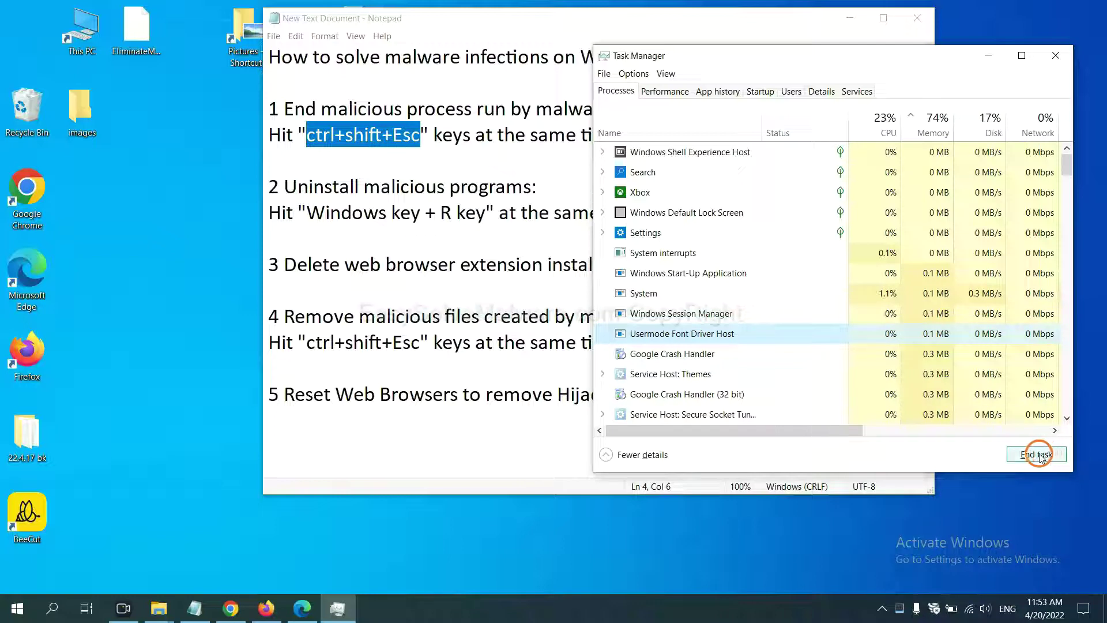
click(1050, 57)
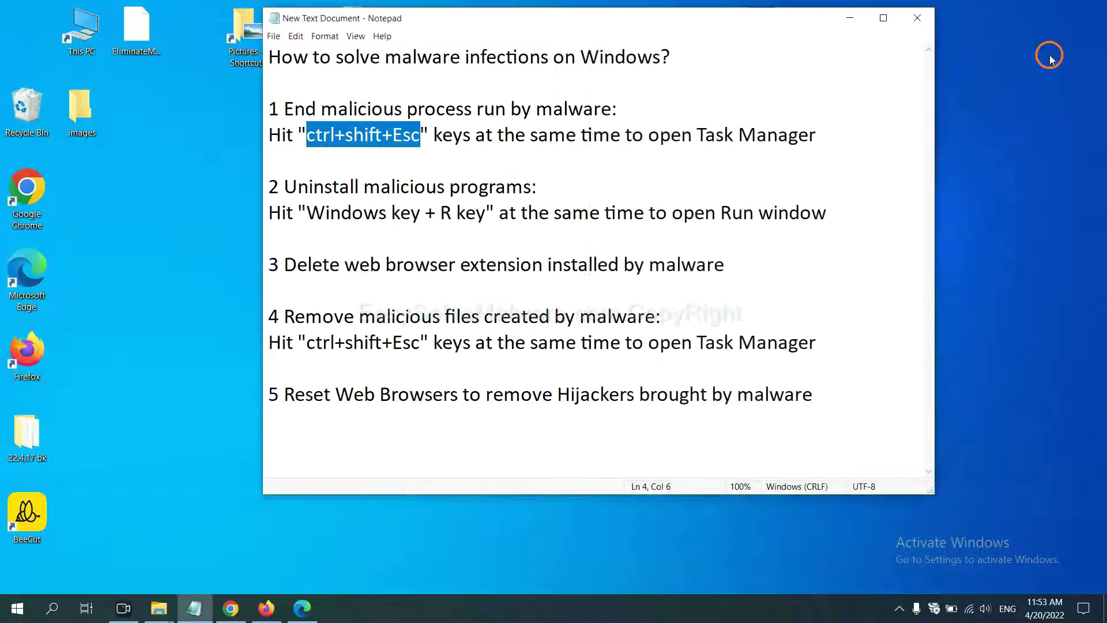
click(689, 198)
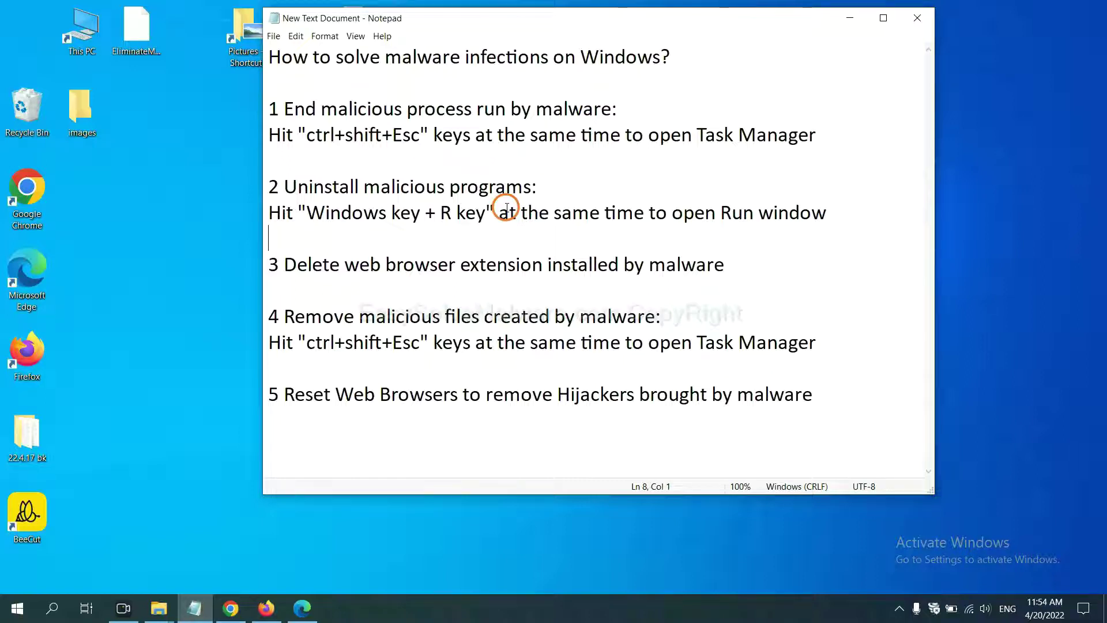
Highlight the Win+R text in the notes and run 'control panel' from the Run dialog.
drag(304, 214, 484, 225)
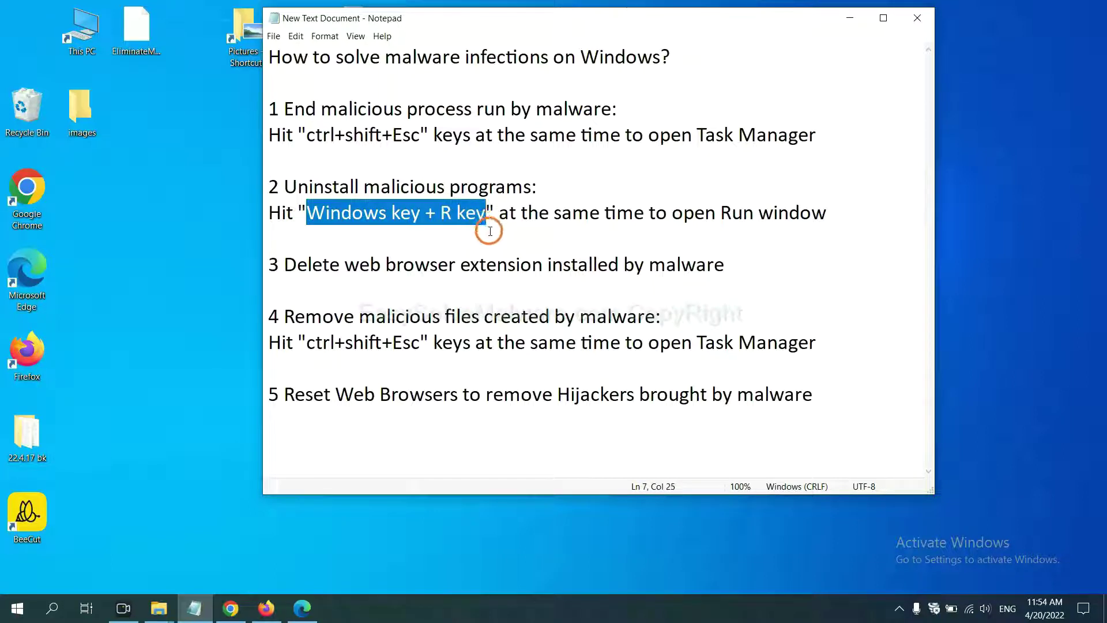
key(super+r)
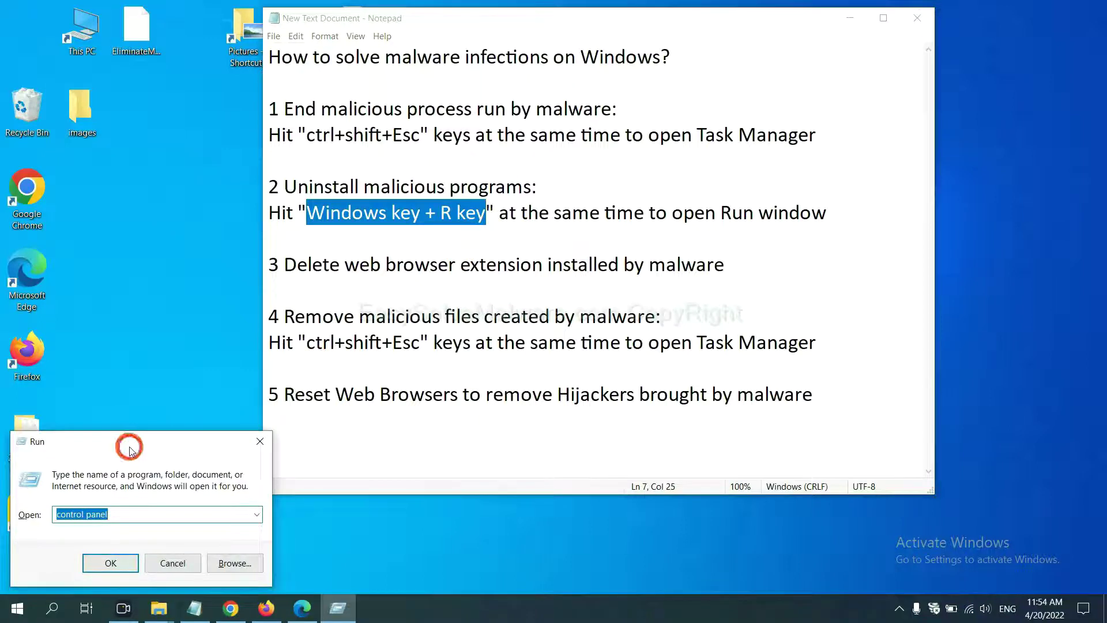
drag(168, 439, 883, 184)
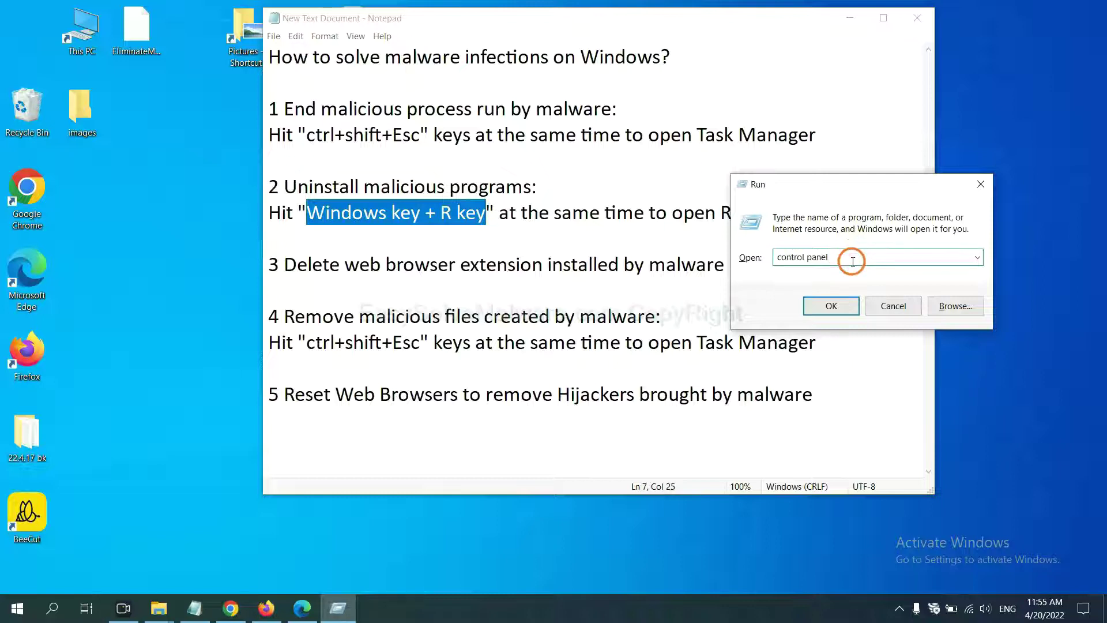
drag(853, 256, 750, 257)
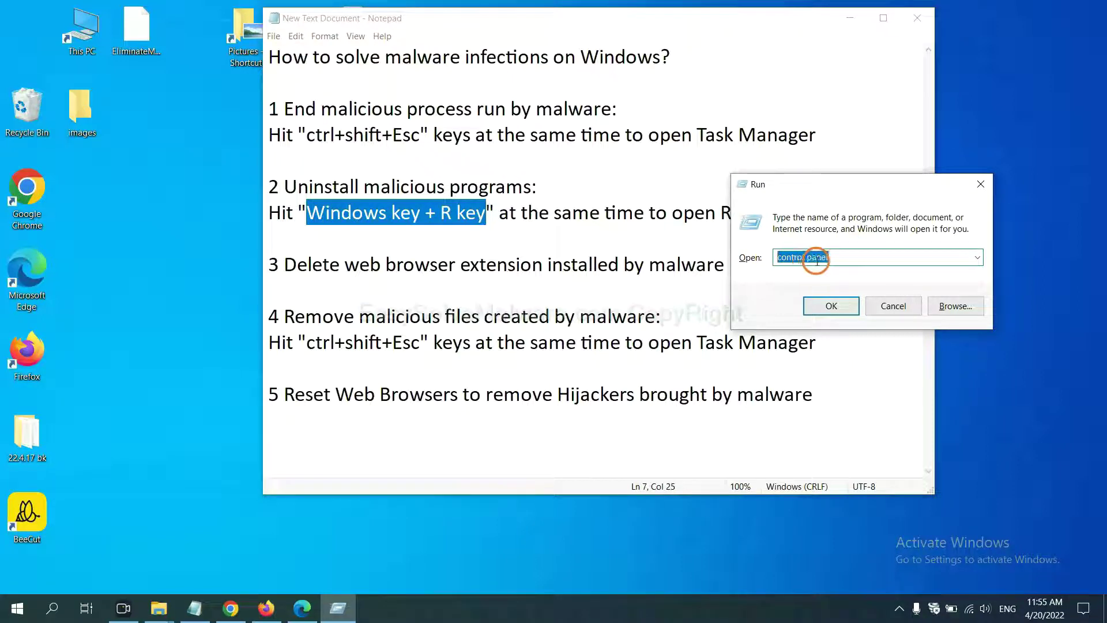
click(828, 315)
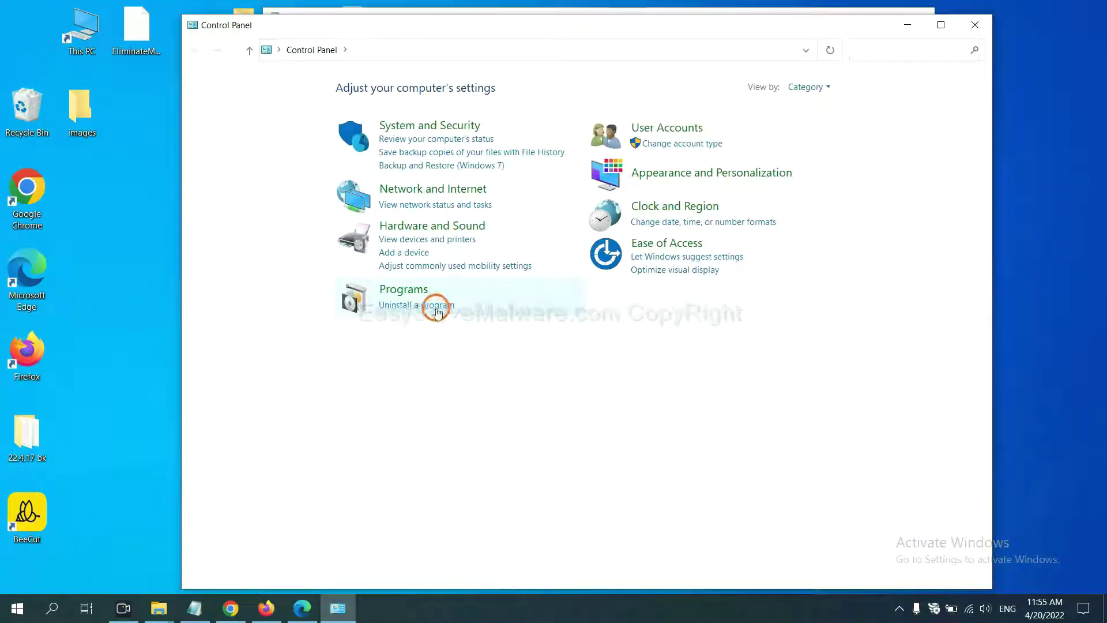
Open Programs and Features and select Xiph.Org Open Codecs for removal.
click(437, 307)
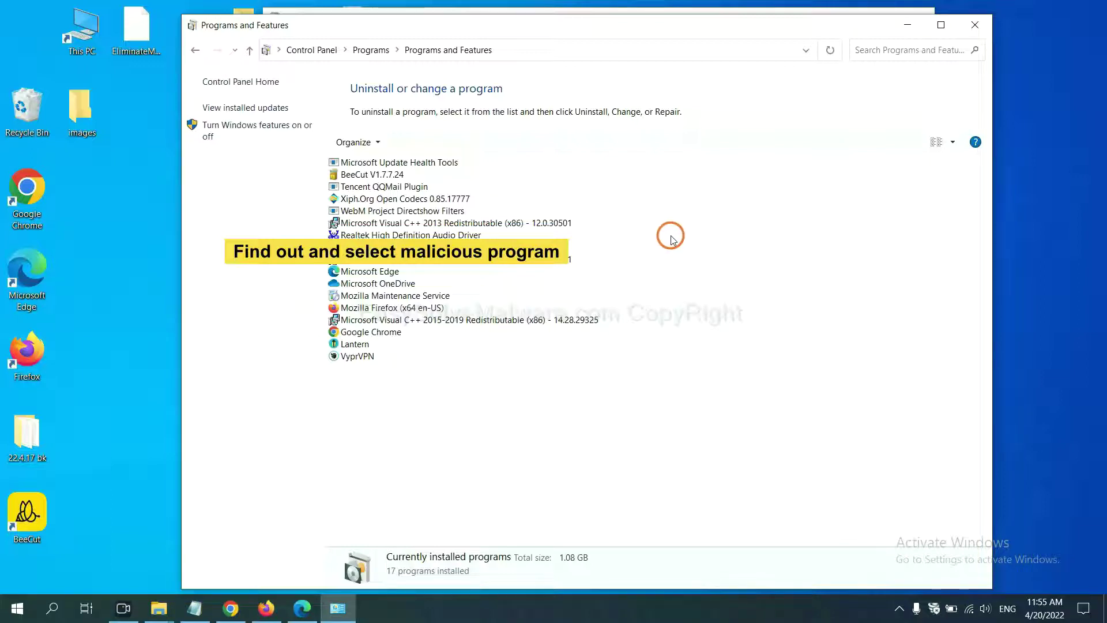
click(435, 198)
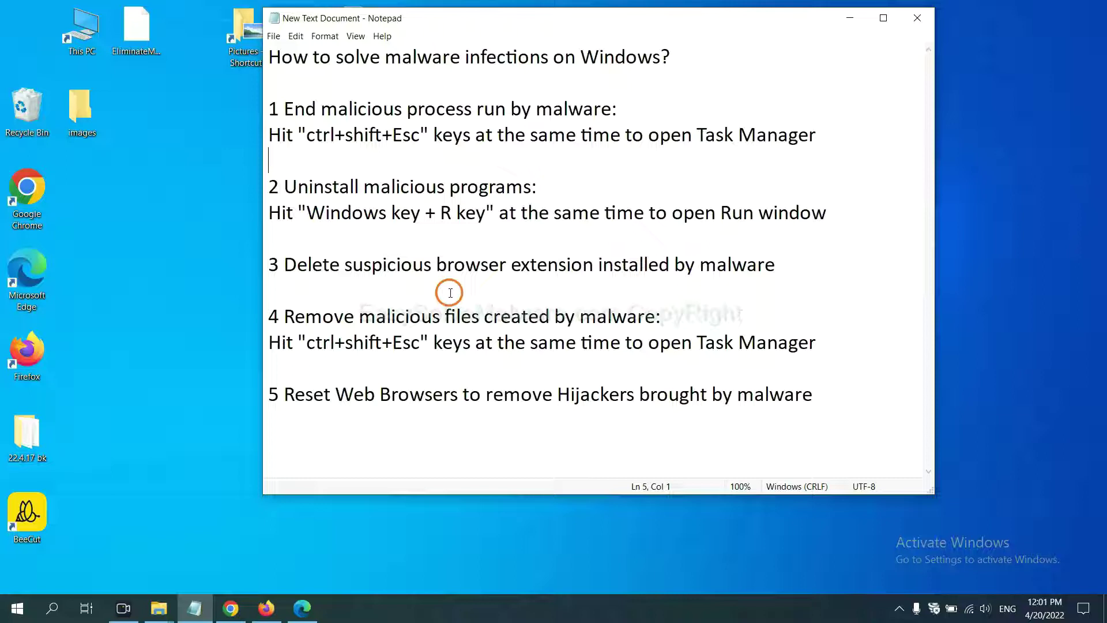
Open Chrome's Extensions page through More tools to review Scroll To Top.
click(233, 607)
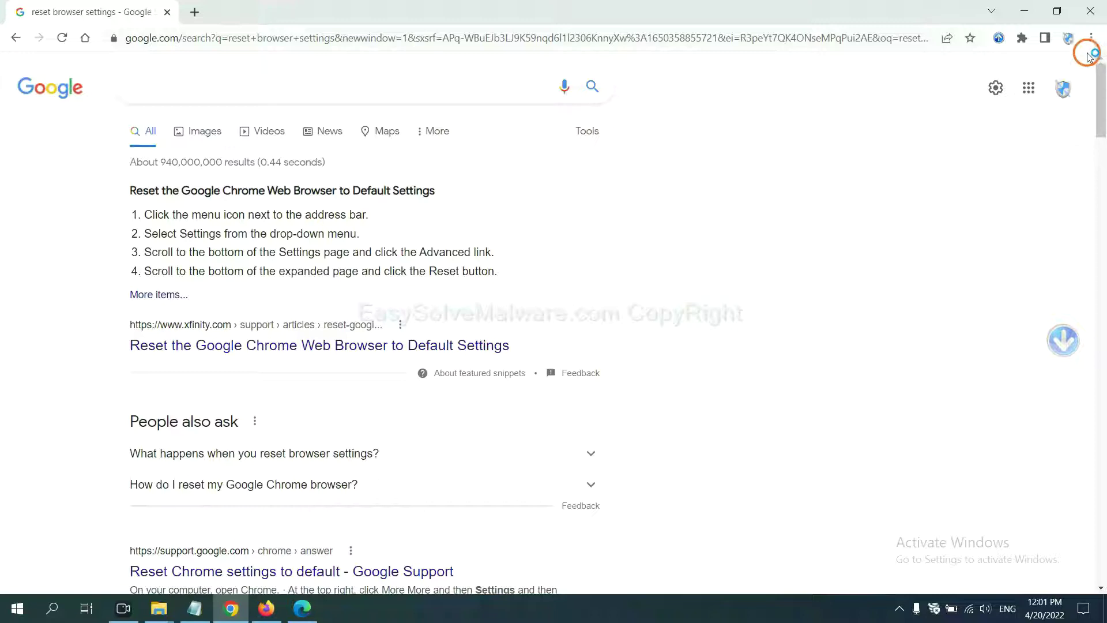
click(1090, 39)
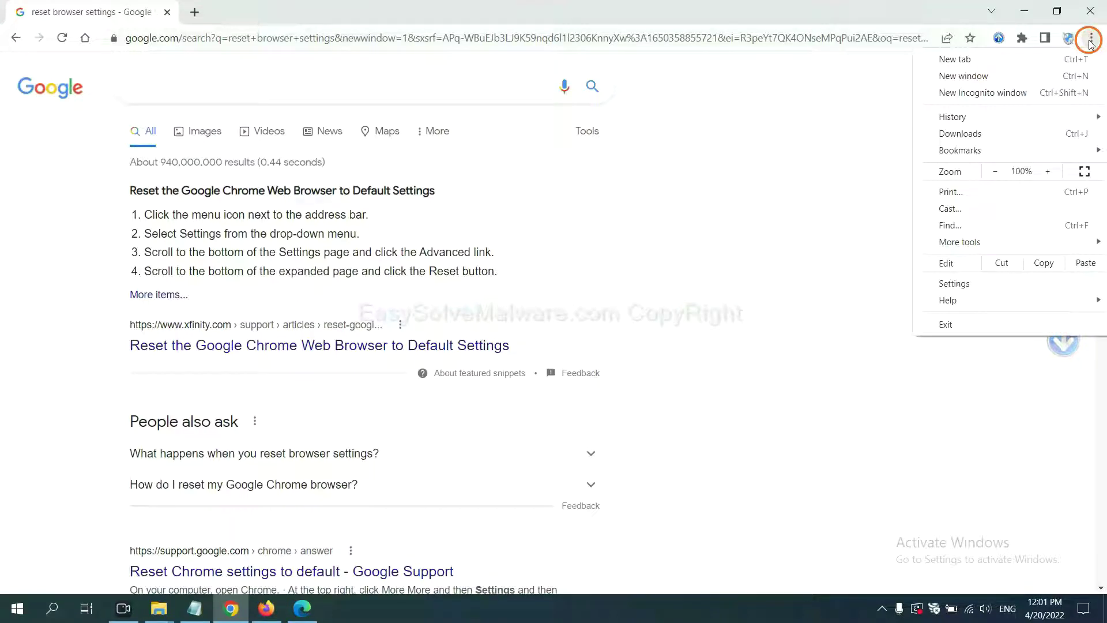
click(992, 242)
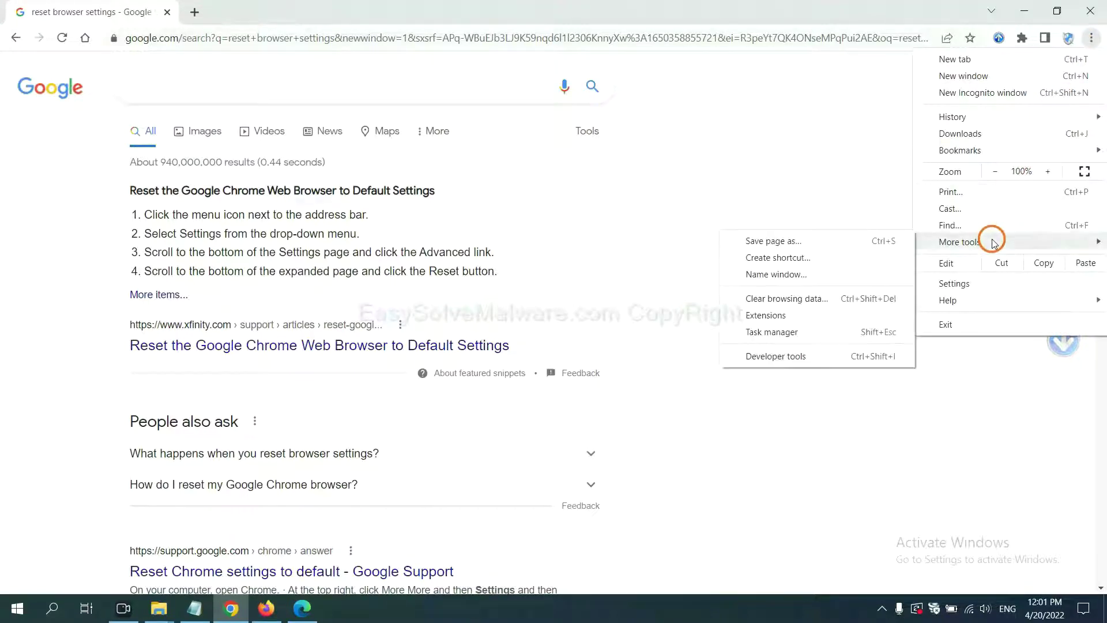
click(816, 313)
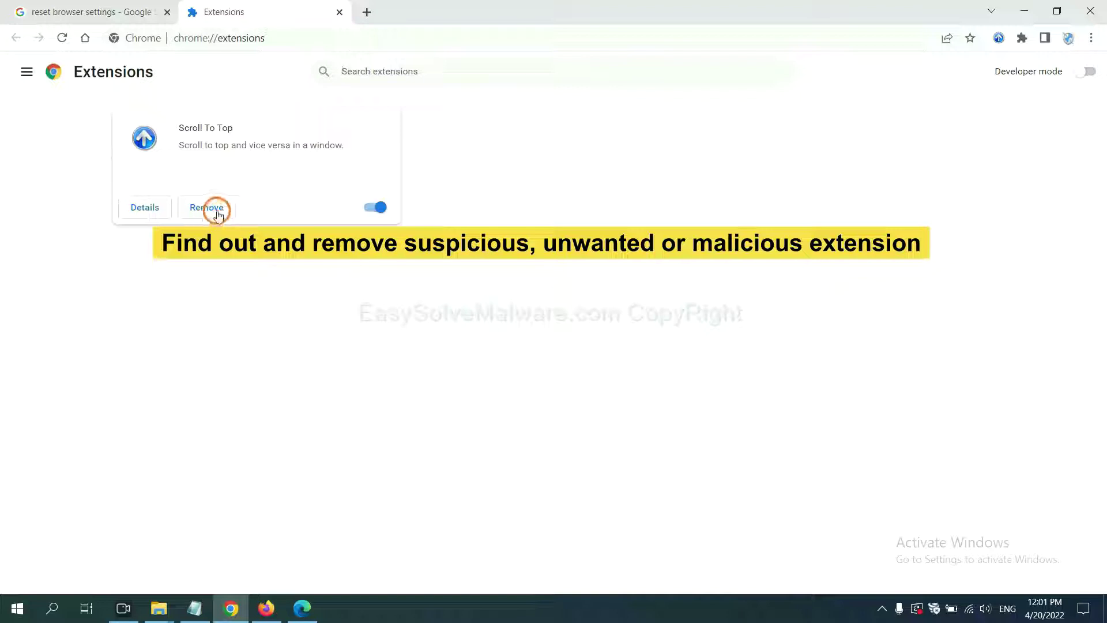
Open Firefox's Add-ons Manager and show the removal options for GIPHY for Firefox.
click(264, 608)
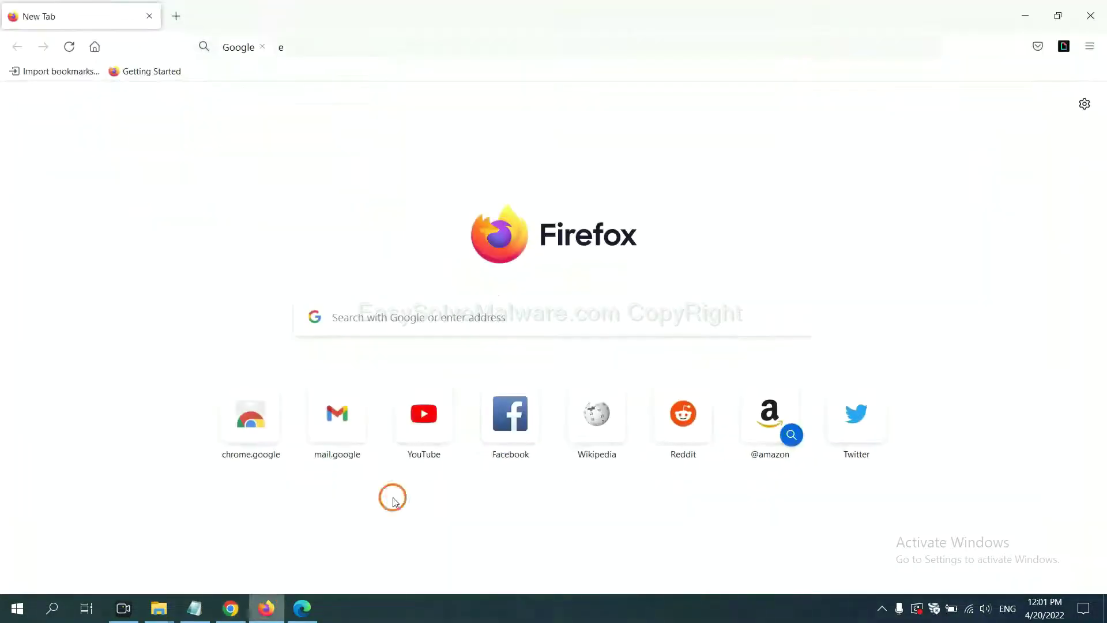
click(1094, 49)
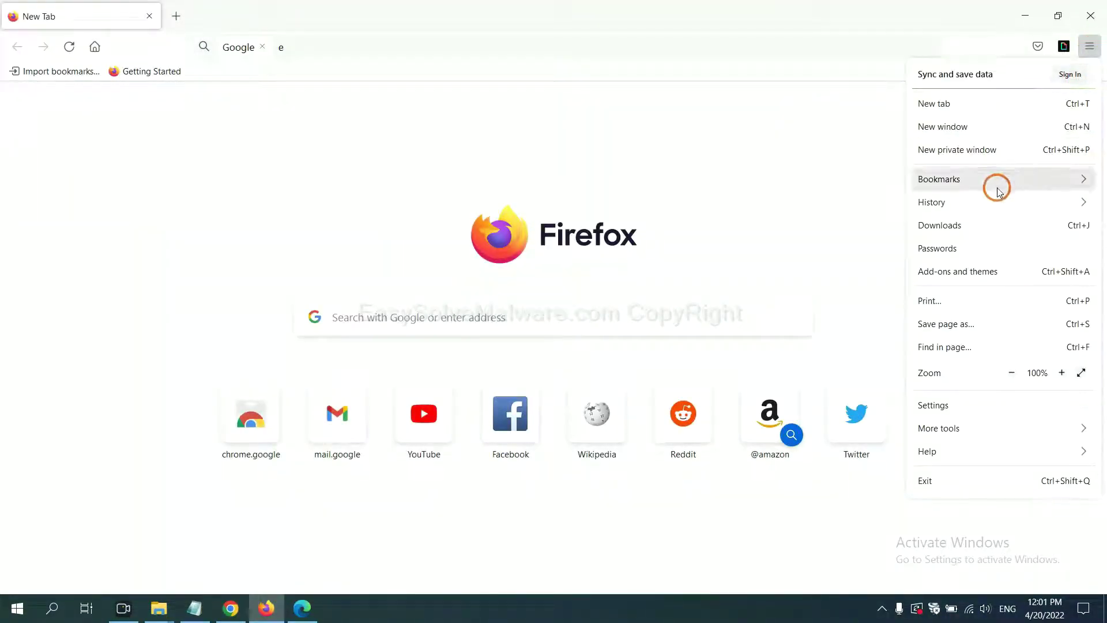
click(969, 281)
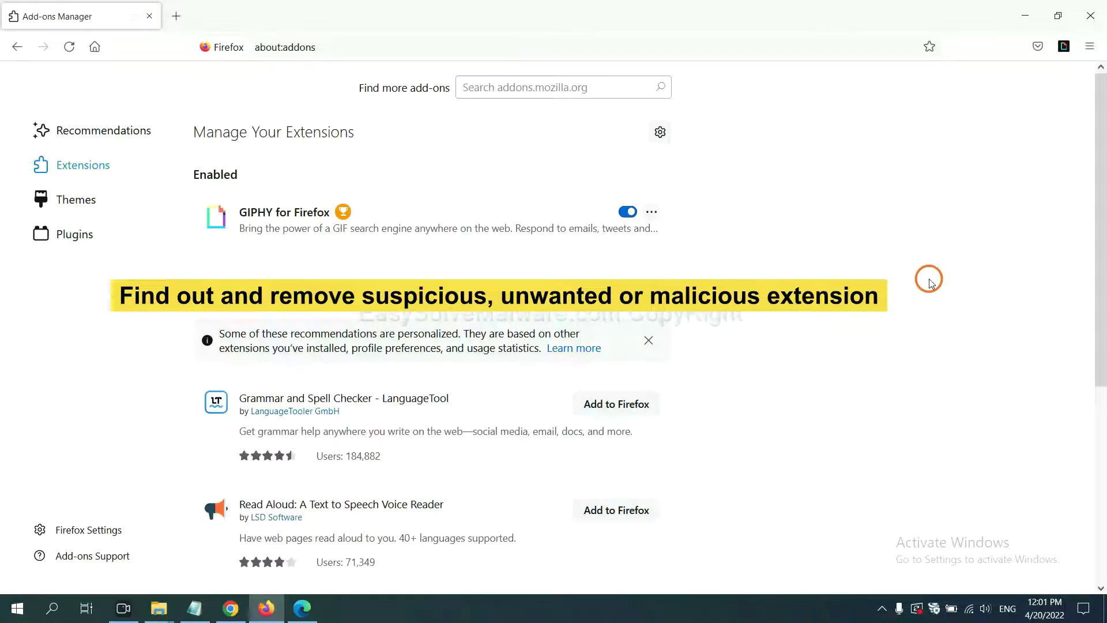
click(651, 213)
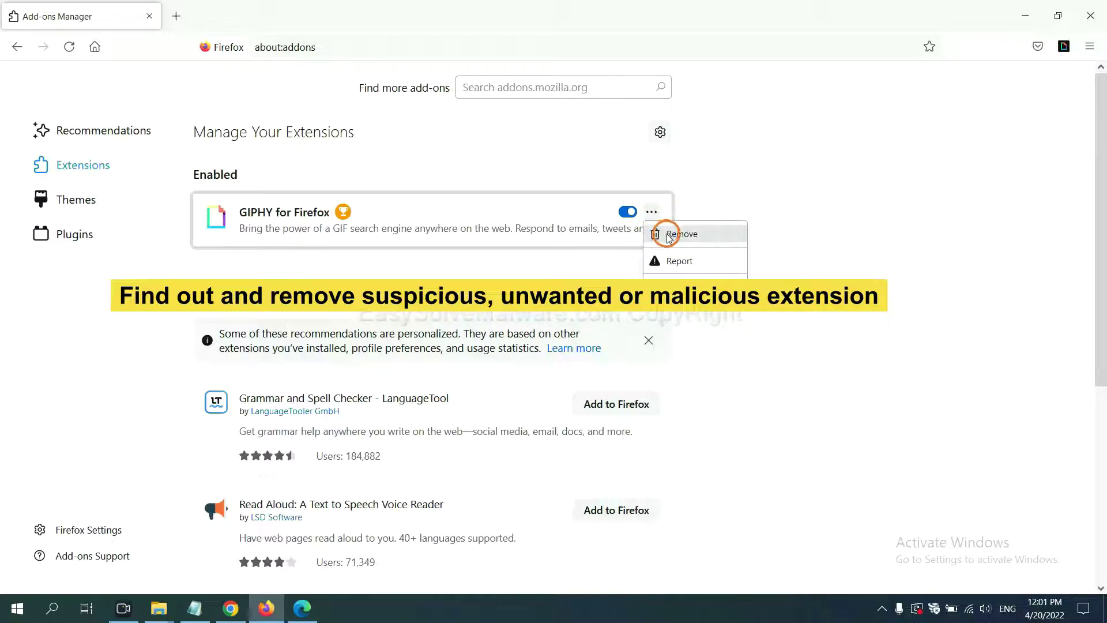
click(301, 611)
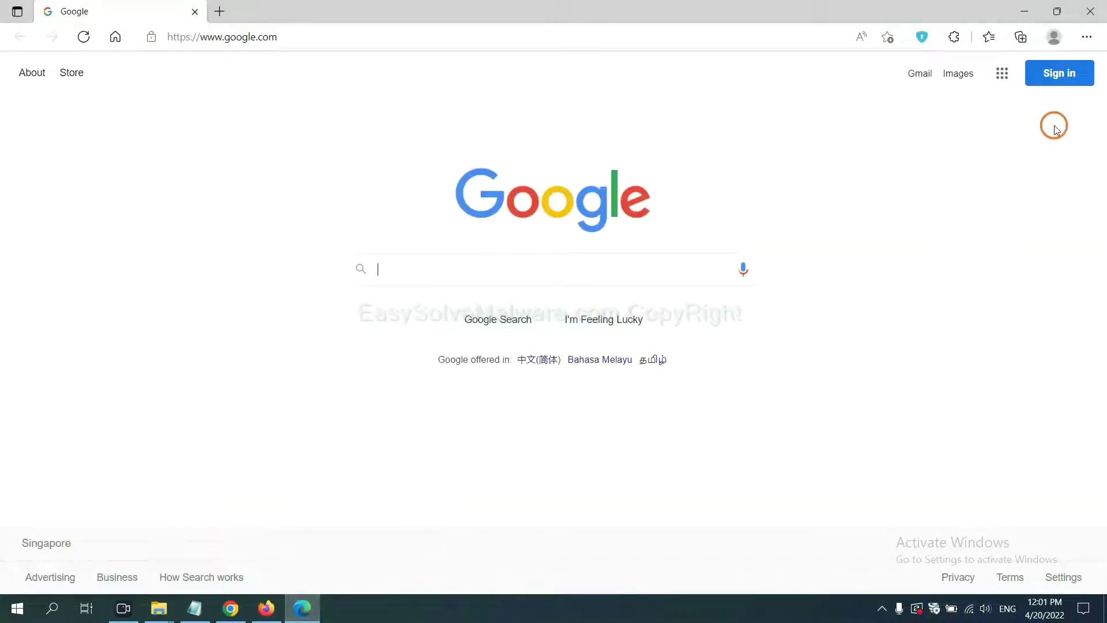
Remove the ArcVpn Free Fast VPN Proxy extension from Edge's Manage extensions page, confirming removal.
click(1087, 38)
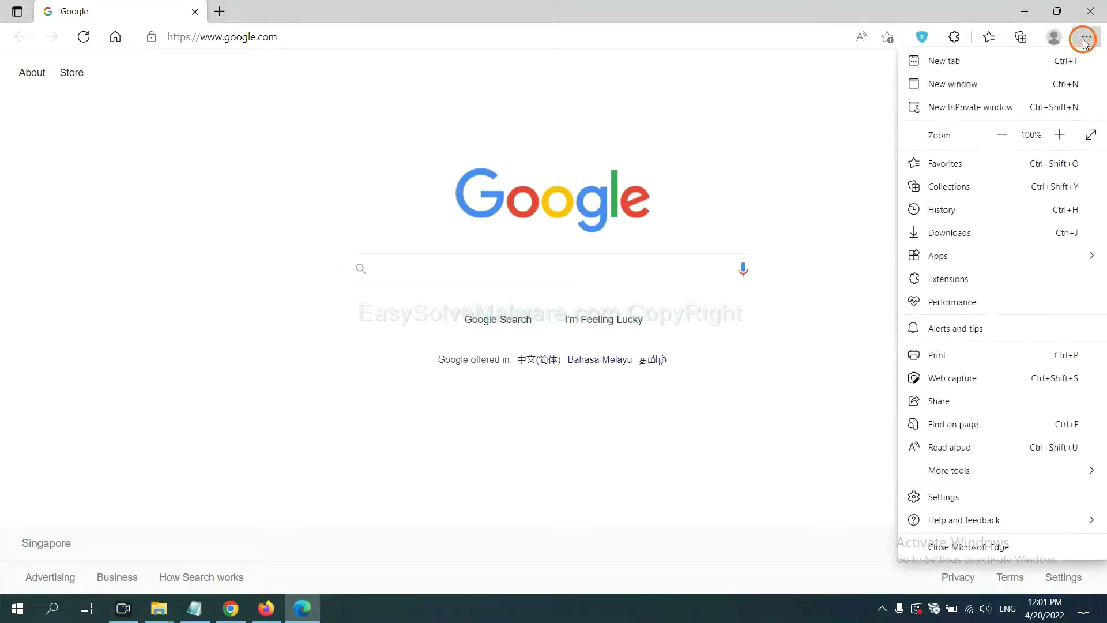
right_click(953, 281)
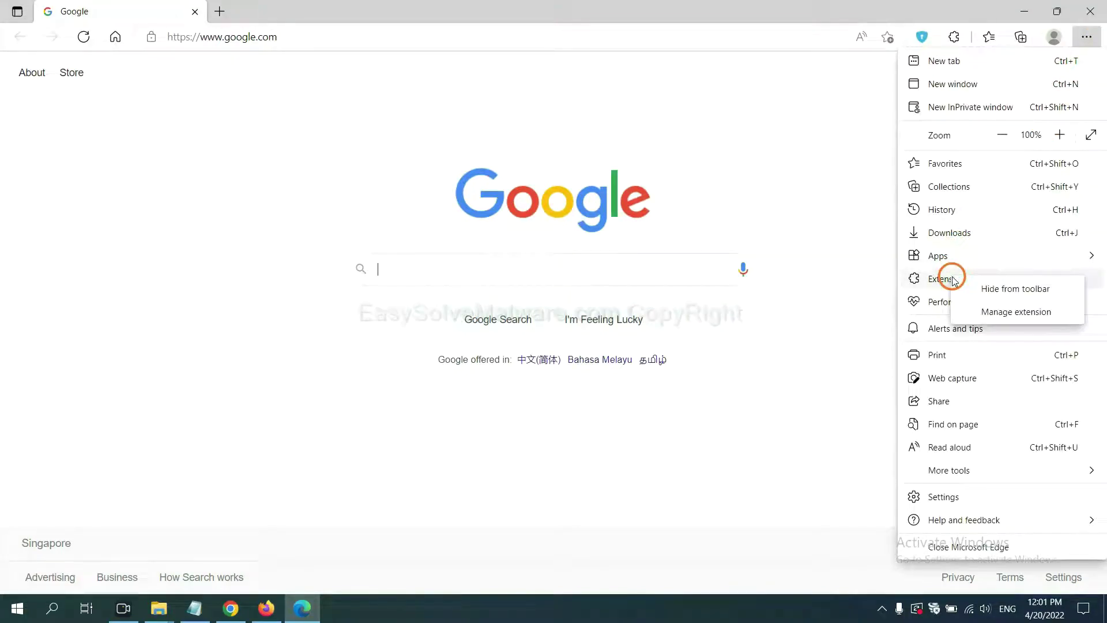
click(994, 312)
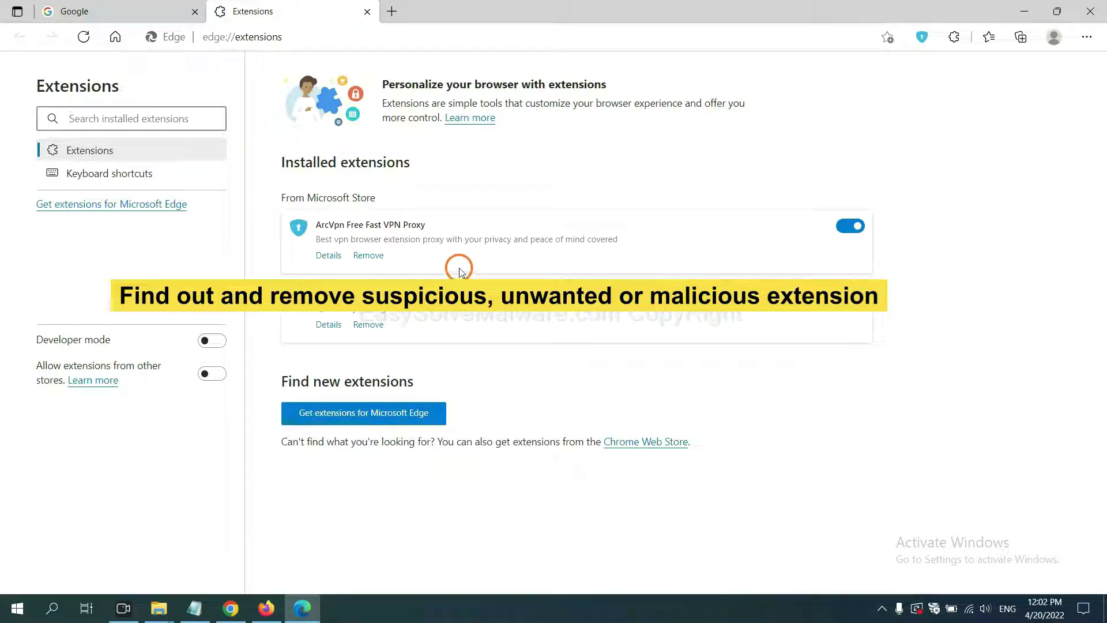
click(379, 258)
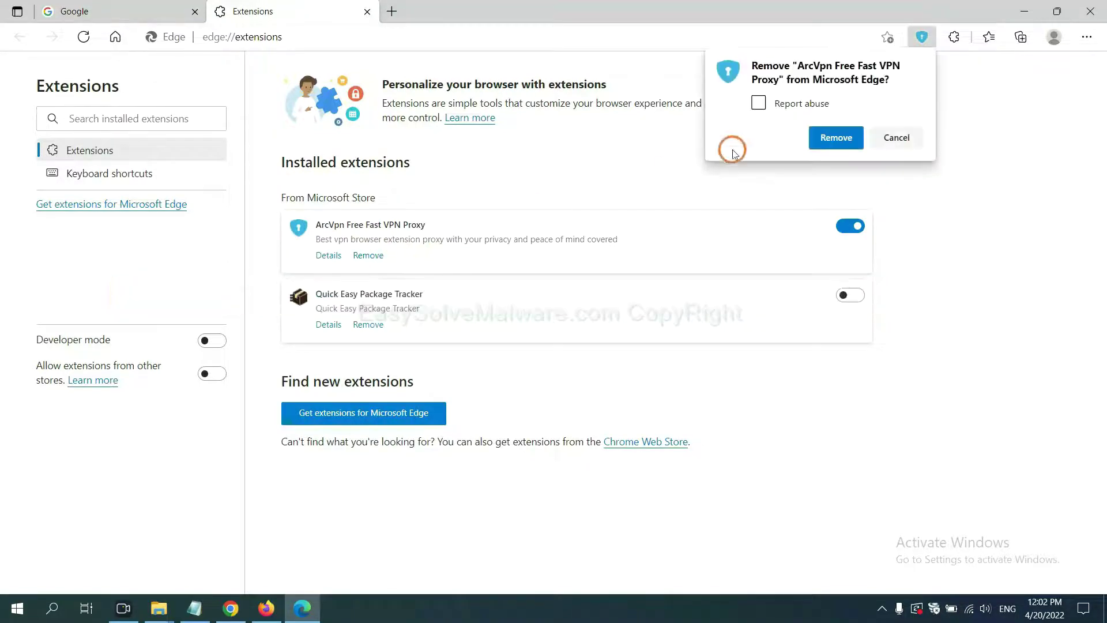
click(827, 142)
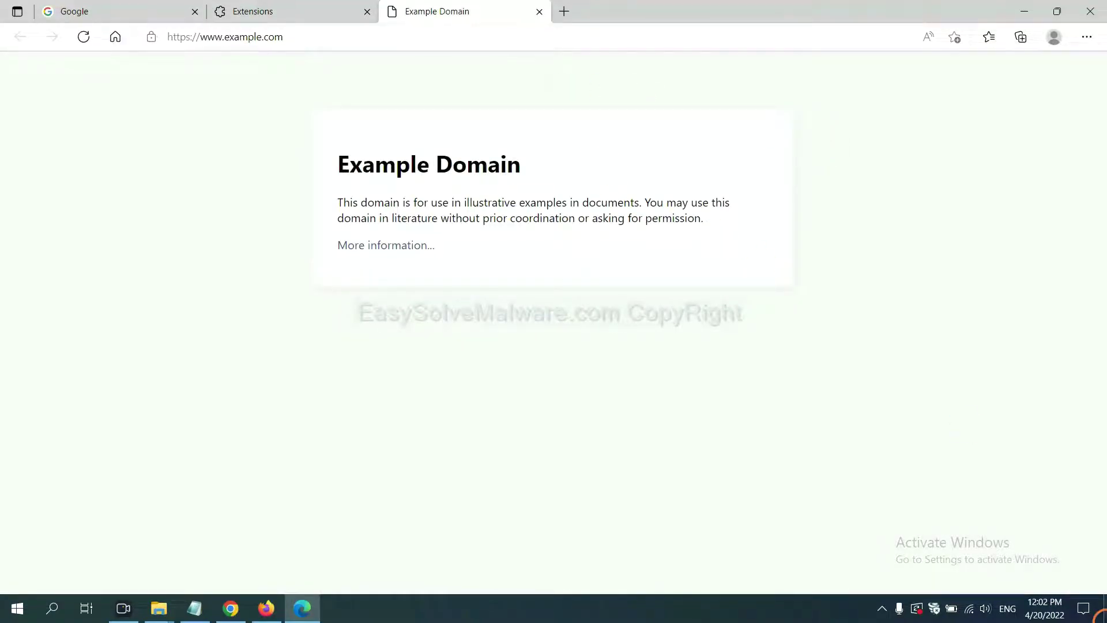
Review Notepad's step 4 on running regedit, then open the Run dialog and centre it.
click(1099, 616)
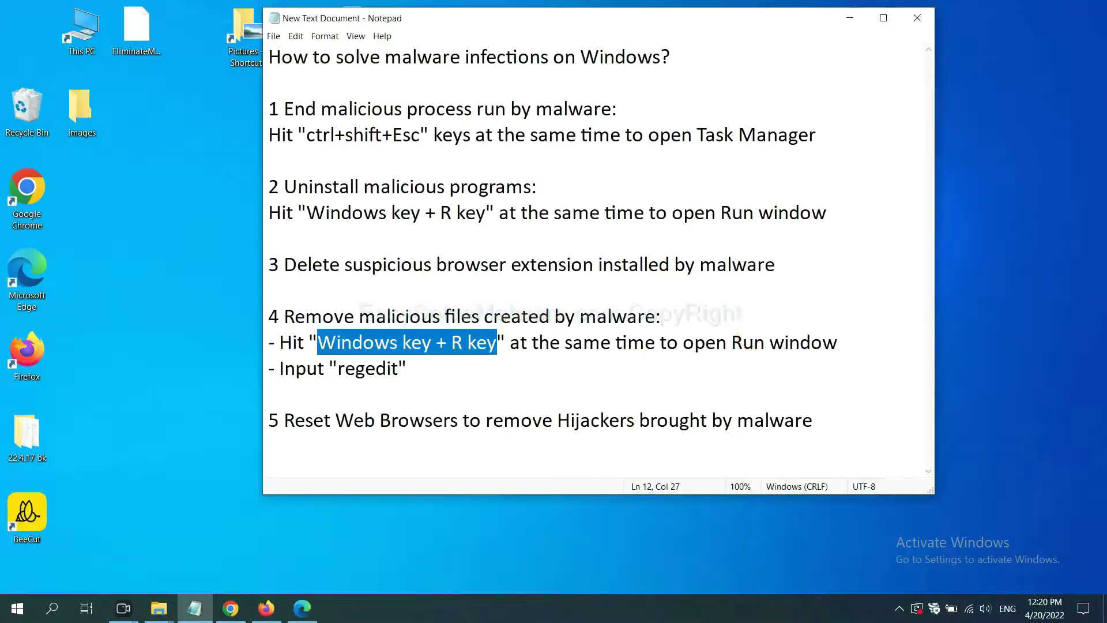
click(752, 340)
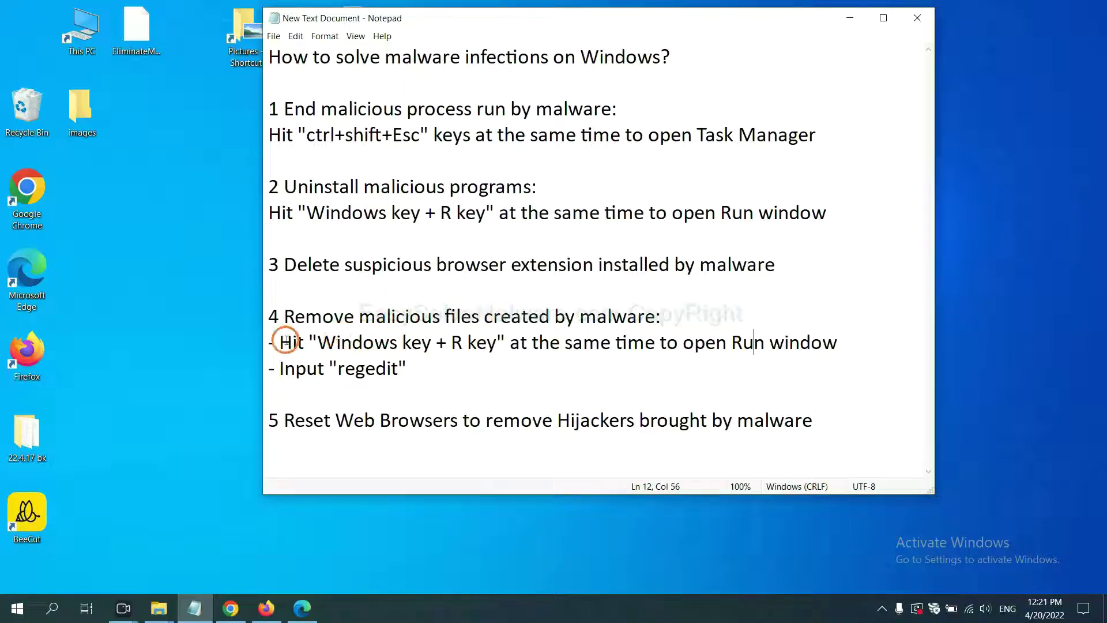
drag(281, 342, 637, 355)
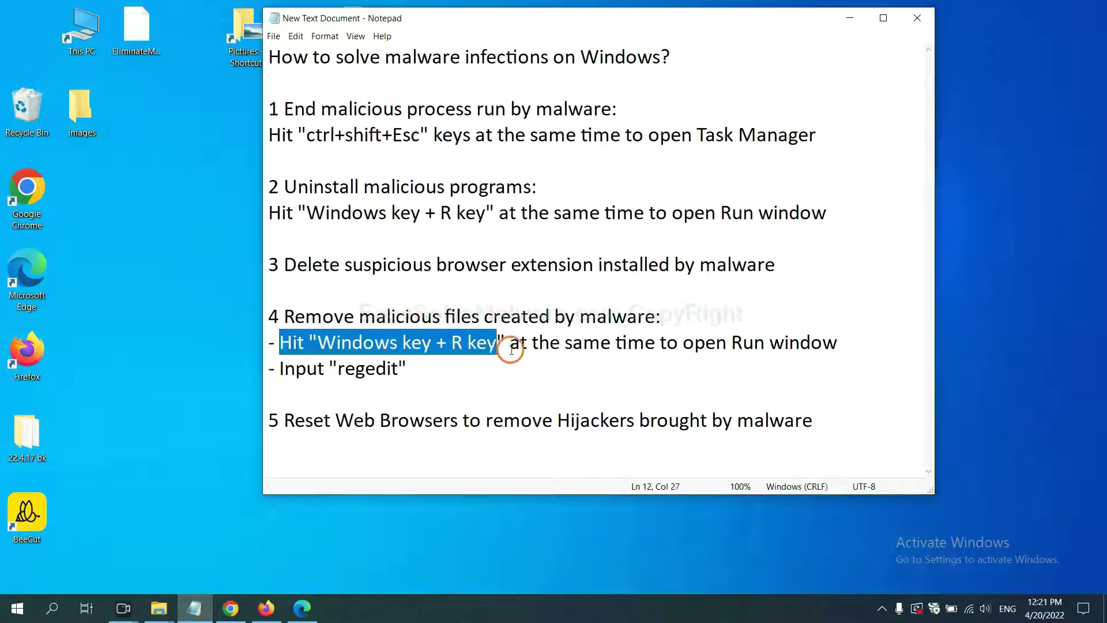
click(645, 348)
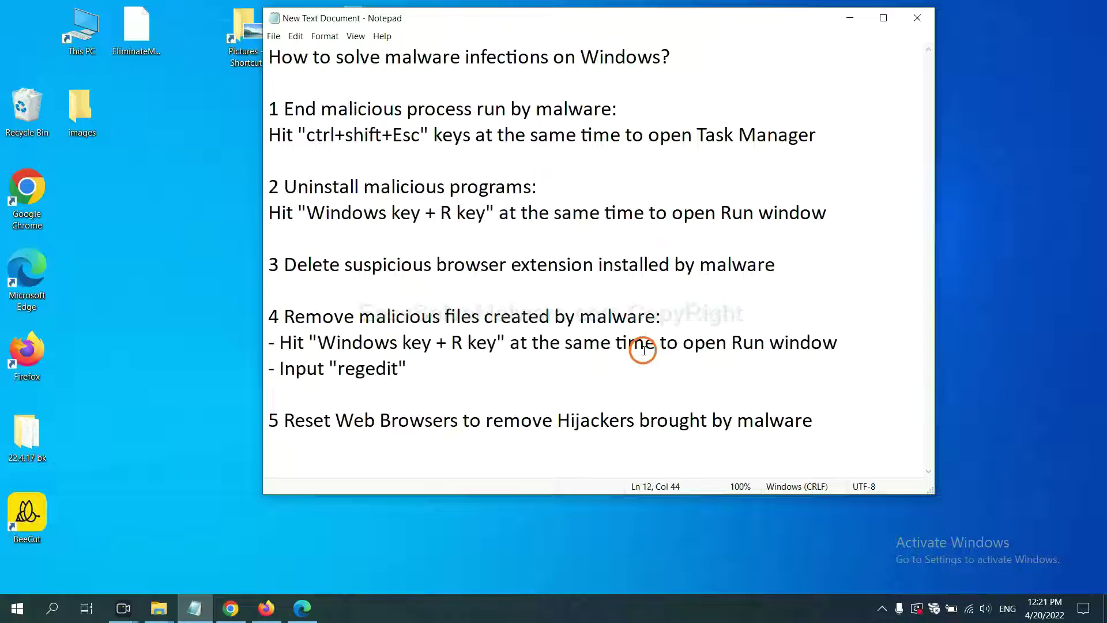
key(super+r)
mouse_move(205, 443)
mouse_down()
mouse_move(791, 278)
mouse_move(882, 232)
mouse_up()
Launch Registry Editor from Run and search the registry for 'be' using Edit > Find.
click(801, 300)
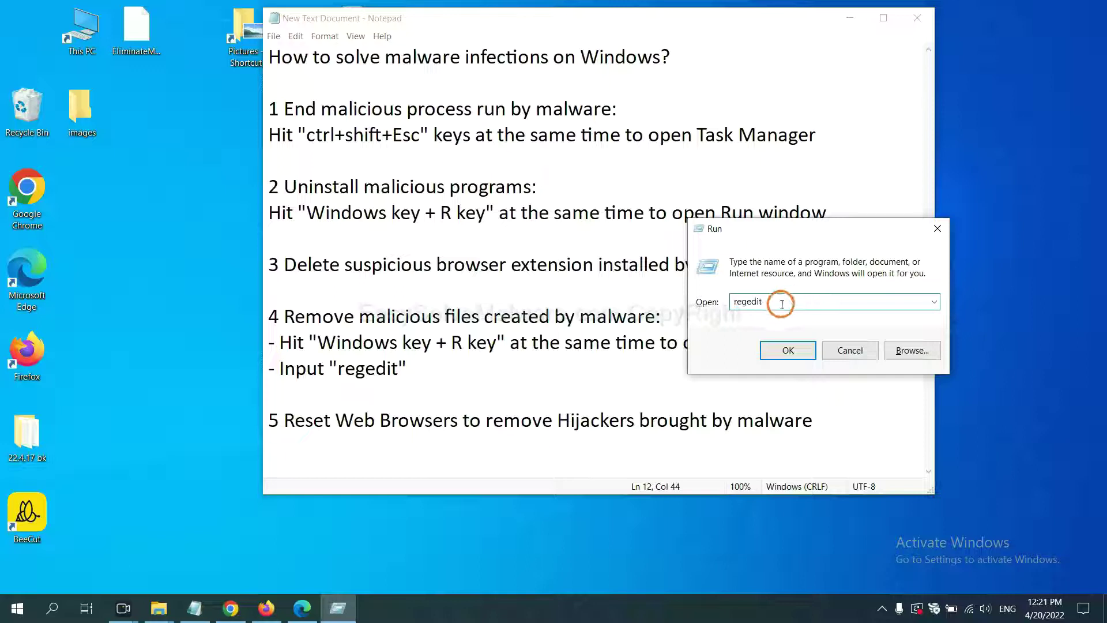
click(786, 349)
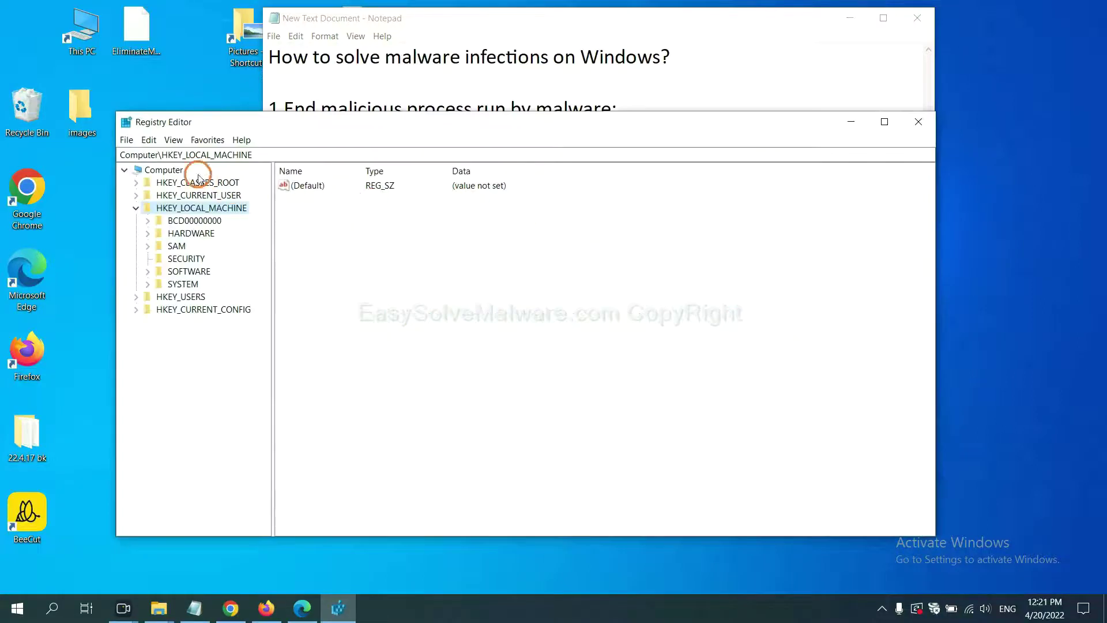
click(156, 141)
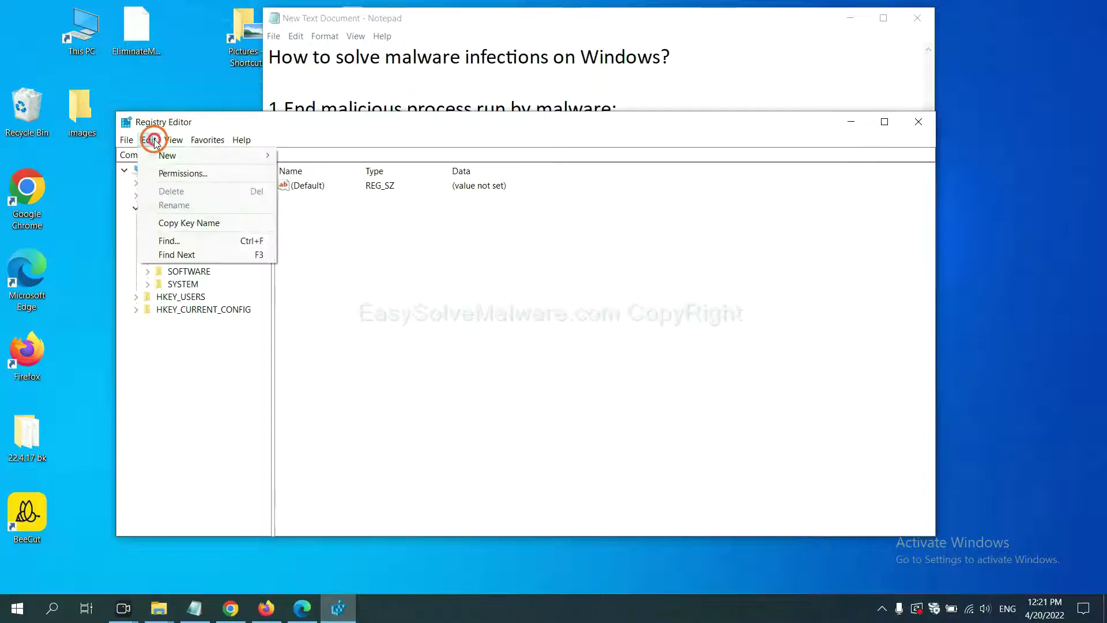
click(196, 241)
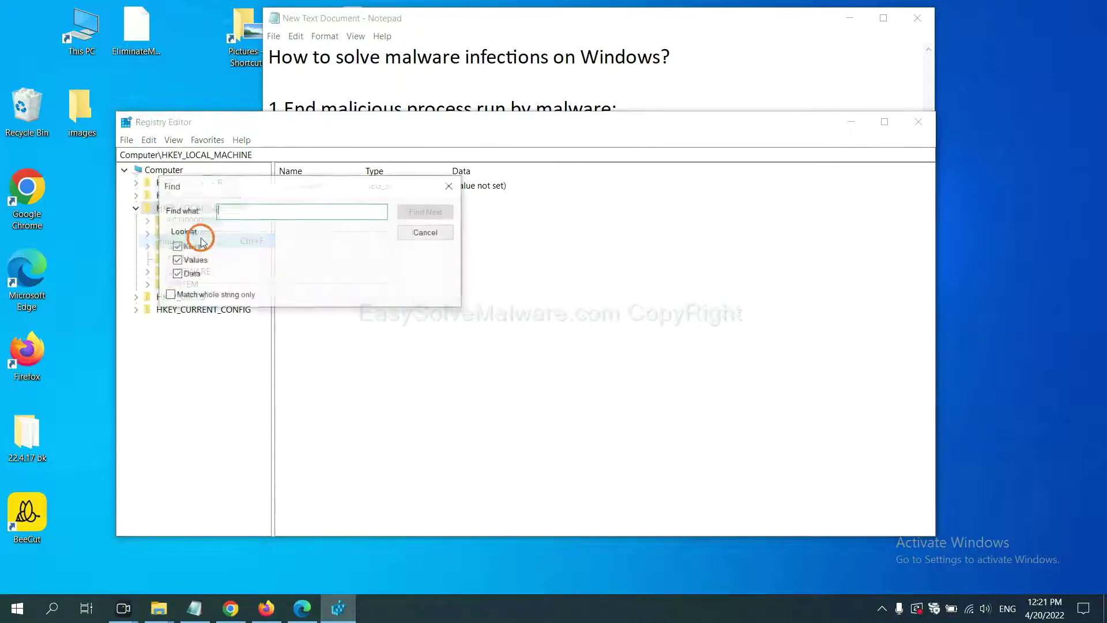
drag(311, 178, 466, 220)
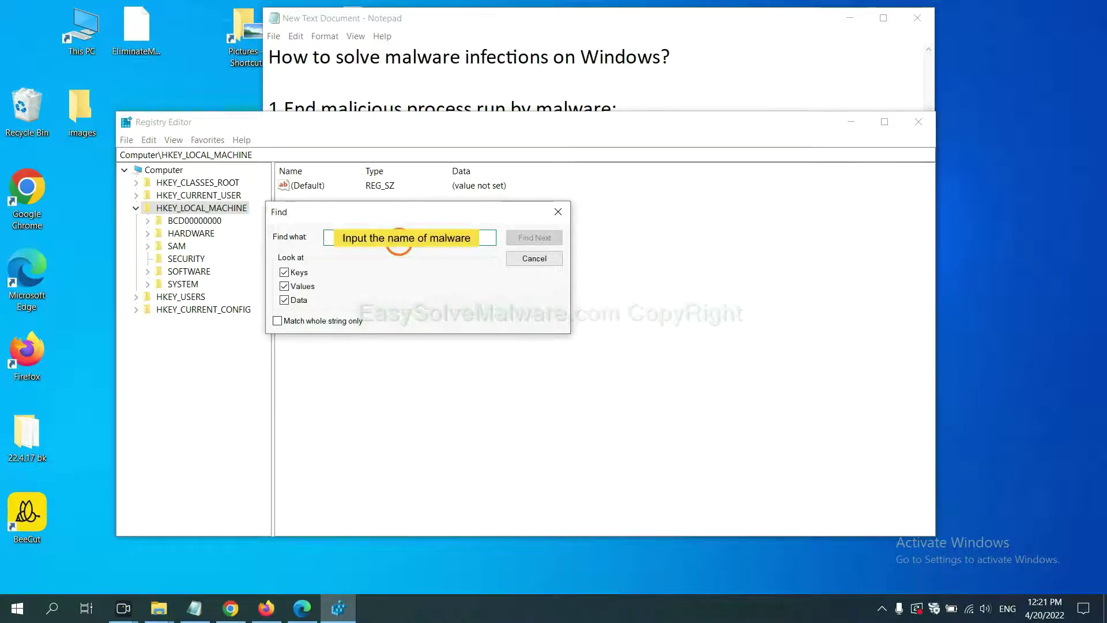
text(be)
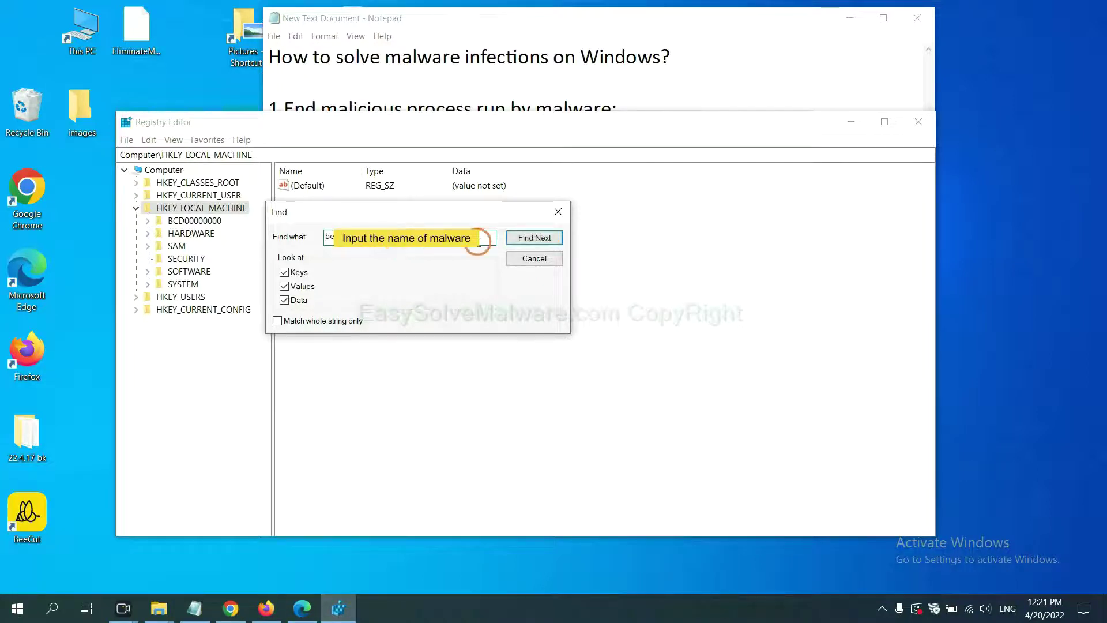
click(534, 239)
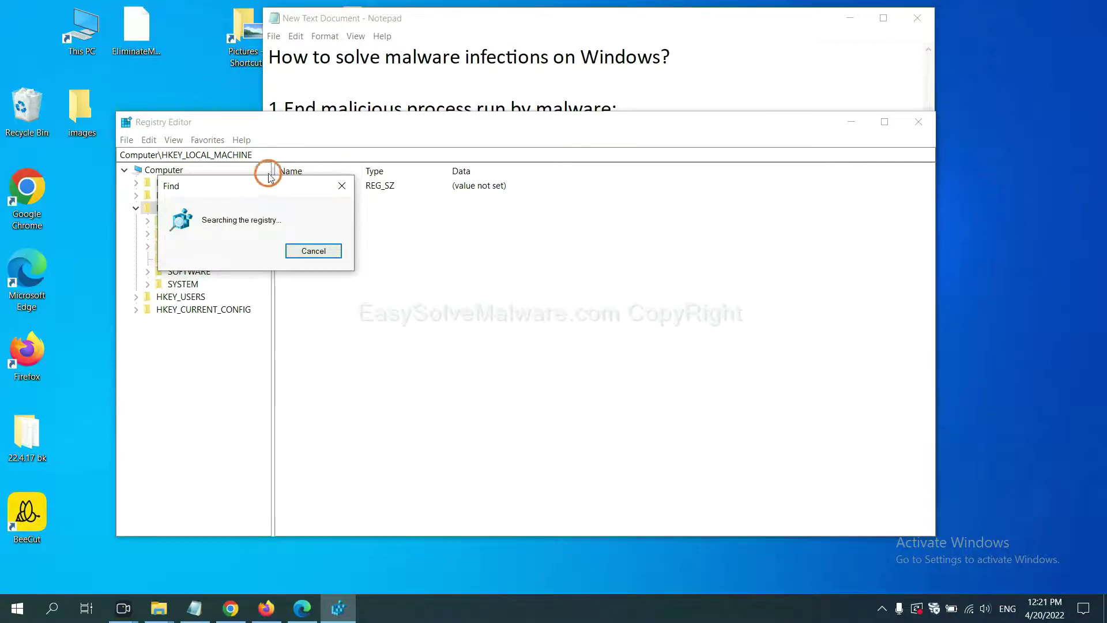
Move the search window aside and open the FEATURE_BROWSER_EMULATION key's context menu.
drag(283, 184, 388, 185)
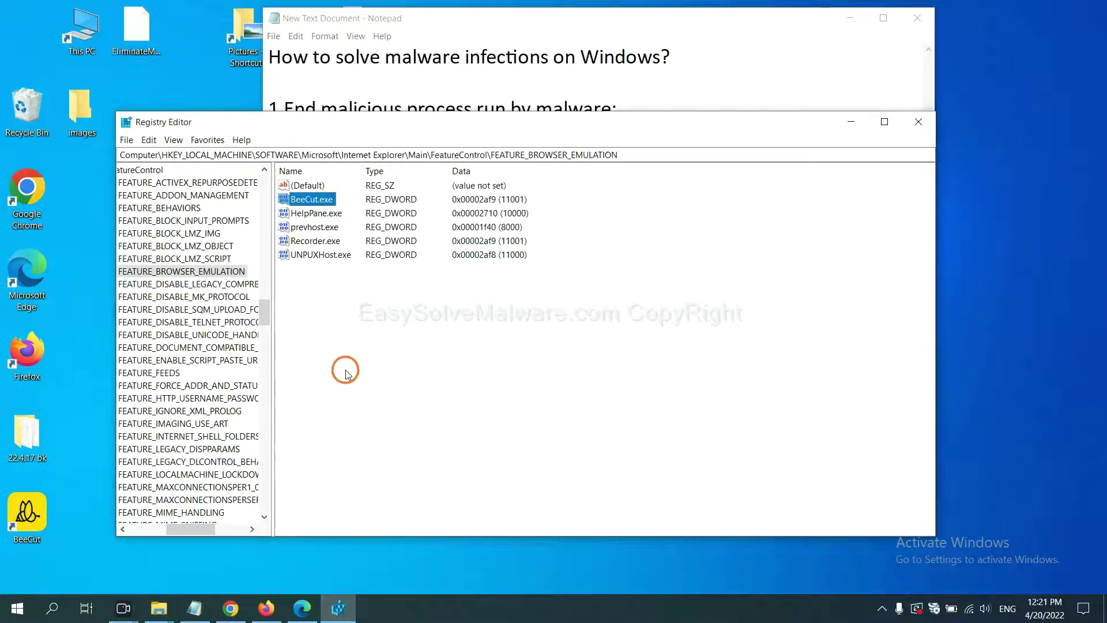
mouse_move(186, 529)
mouse_down()
mouse_move(162, 526)
mouse_move(175, 527)
mouse_up()
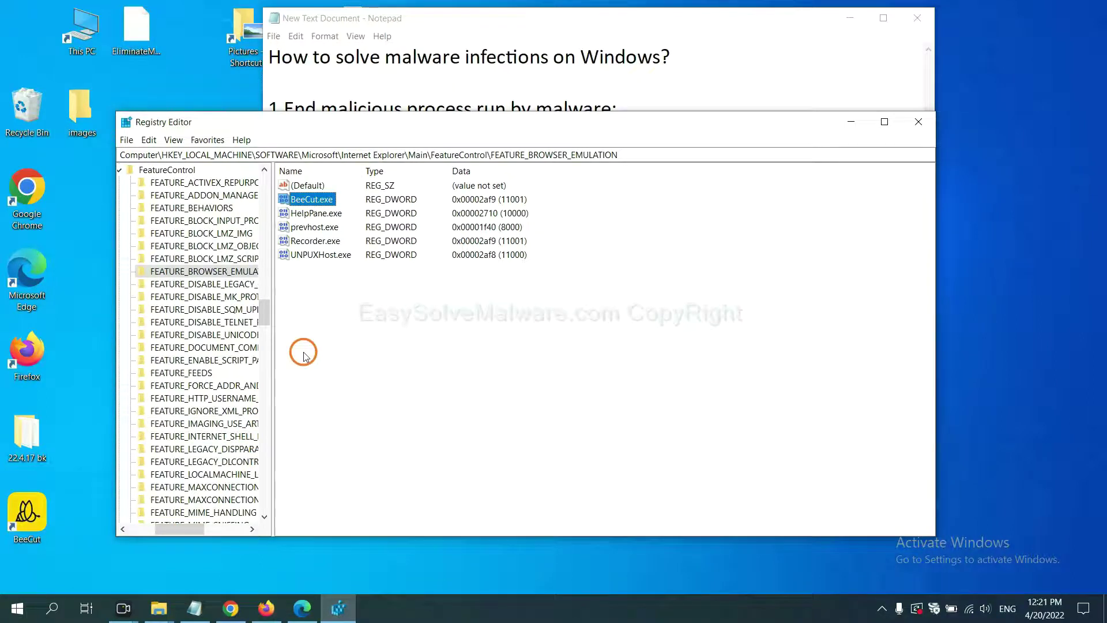
right_click(225, 275)
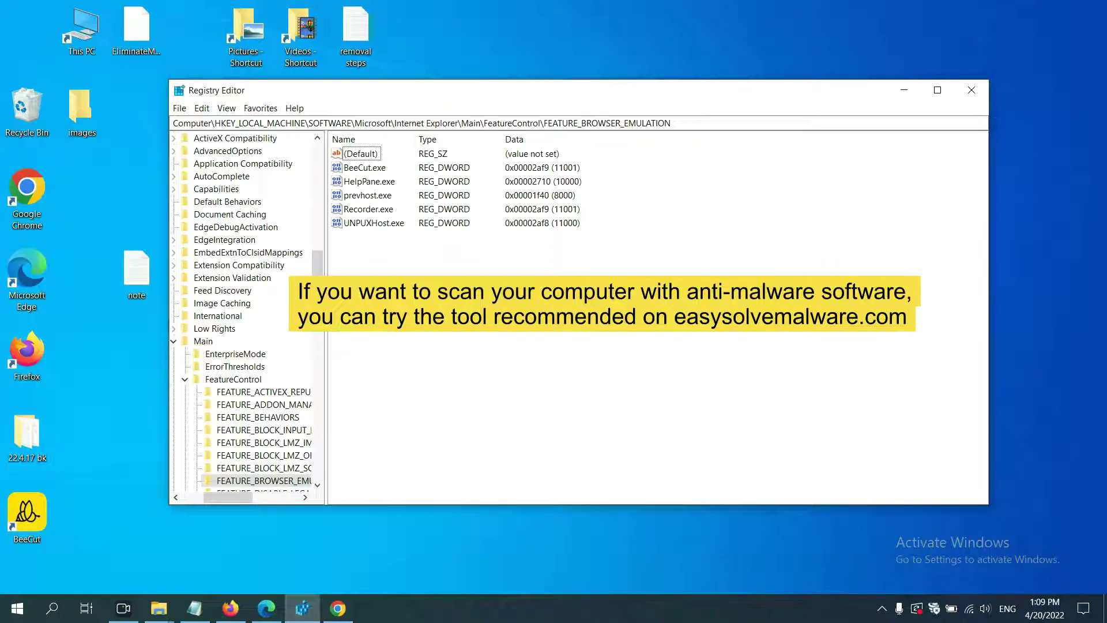
Scroll through the EasySolveMalware.com guide's Quick Menu in Chrome, then return to Notepad.
click(344, 610)
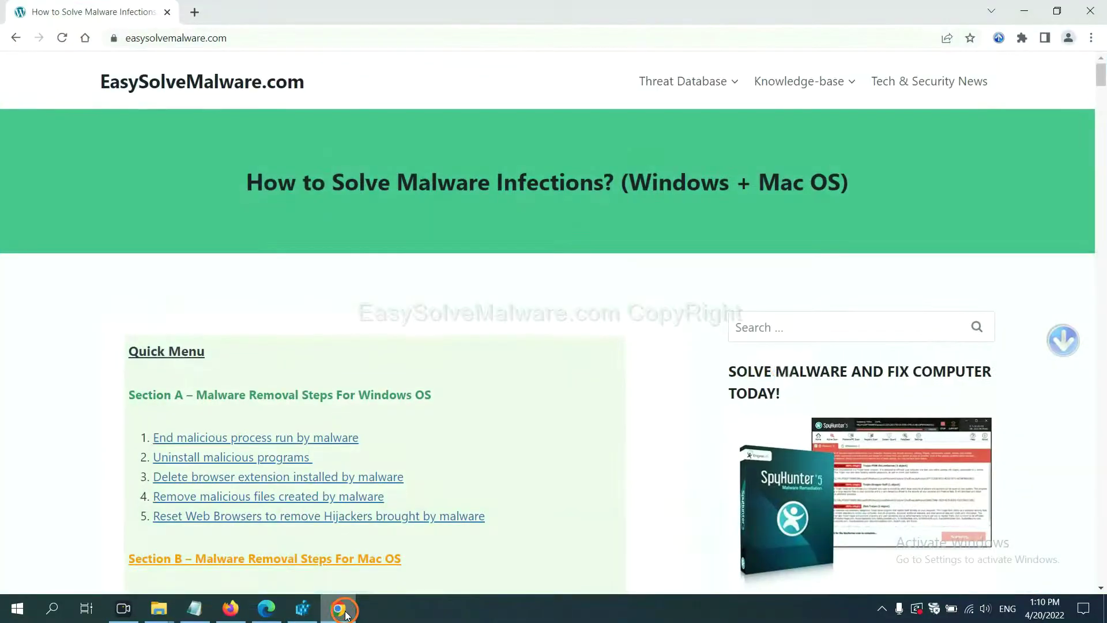
scroll(802, 387, down, 1)
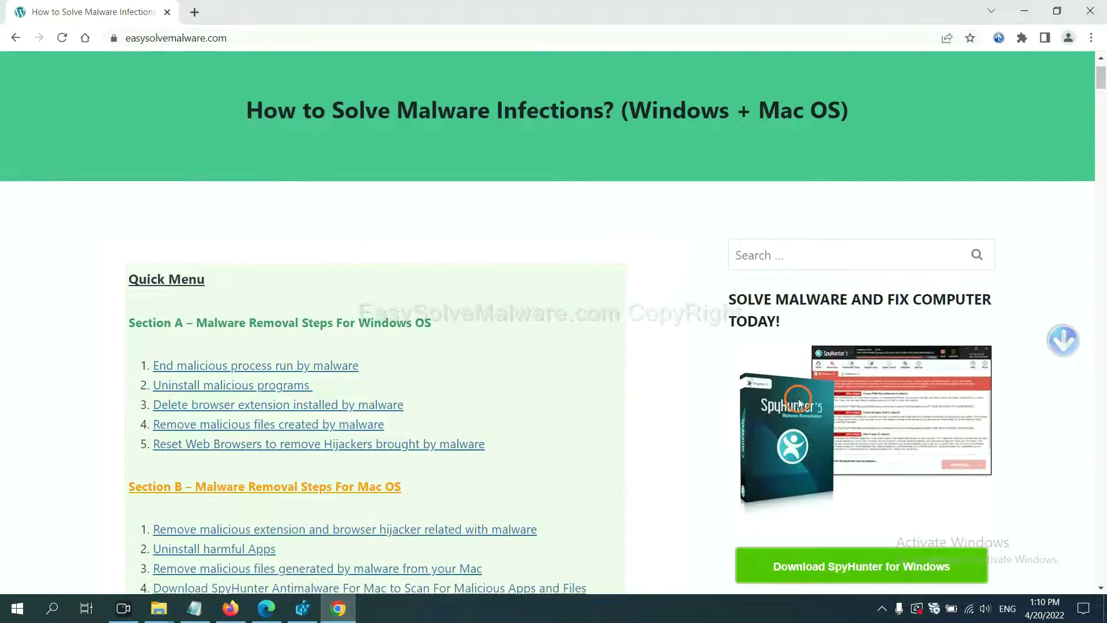
scroll(799, 401, up, 1)
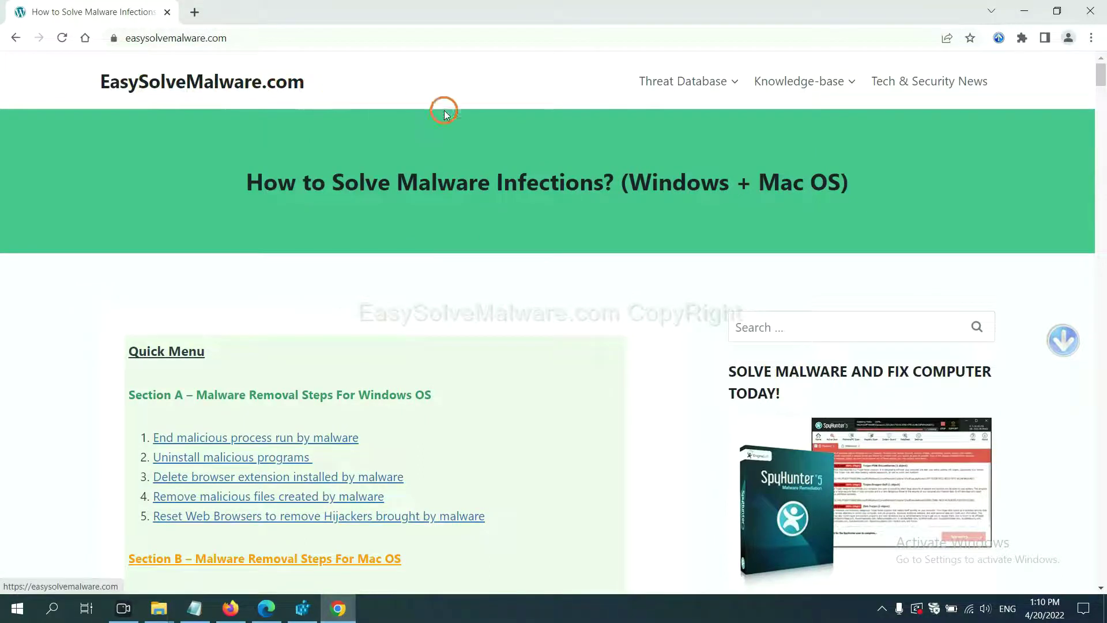
scroll(911, 416, down, 3)
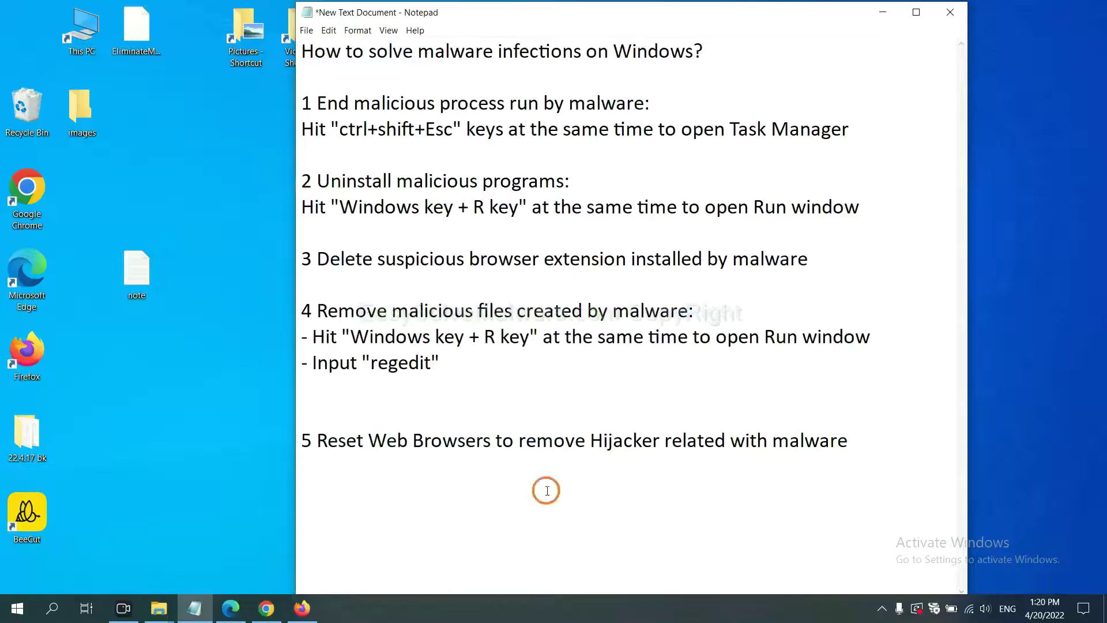
click(547, 491)
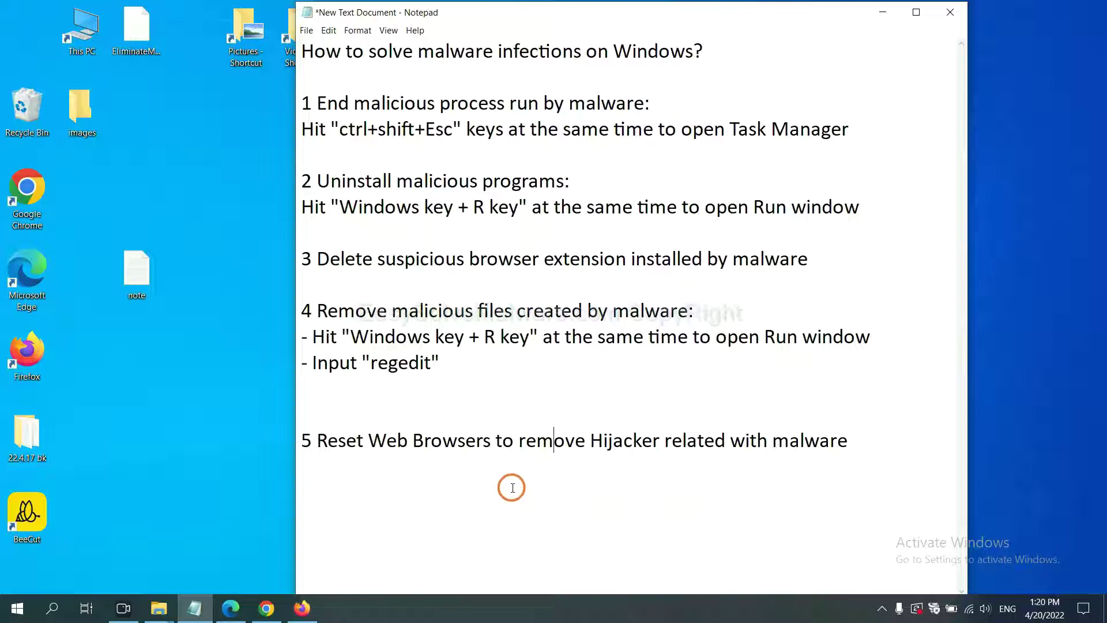
Search Chrome's settings for 'reset' and choose Restore settings to their original defaults.
click(258, 620)
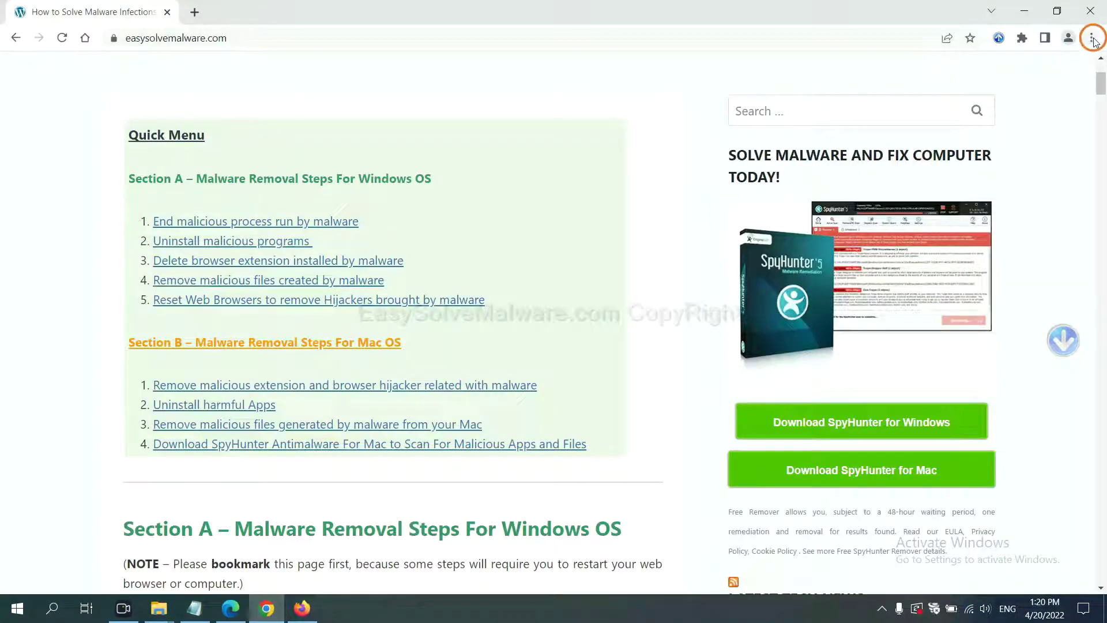
click(1093, 39)
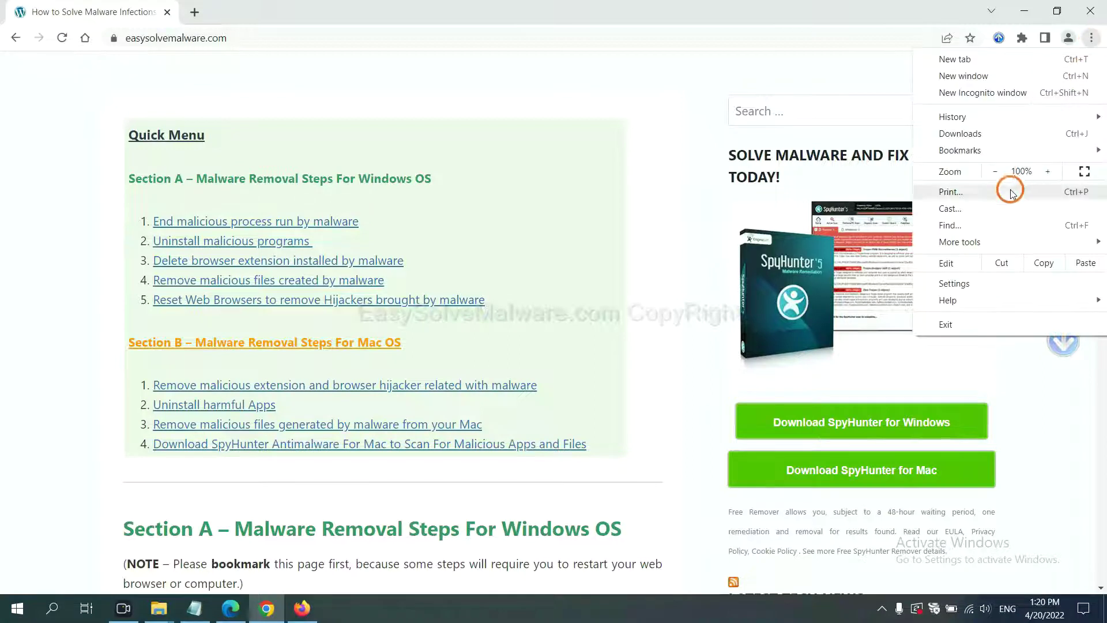
click(968, 282)
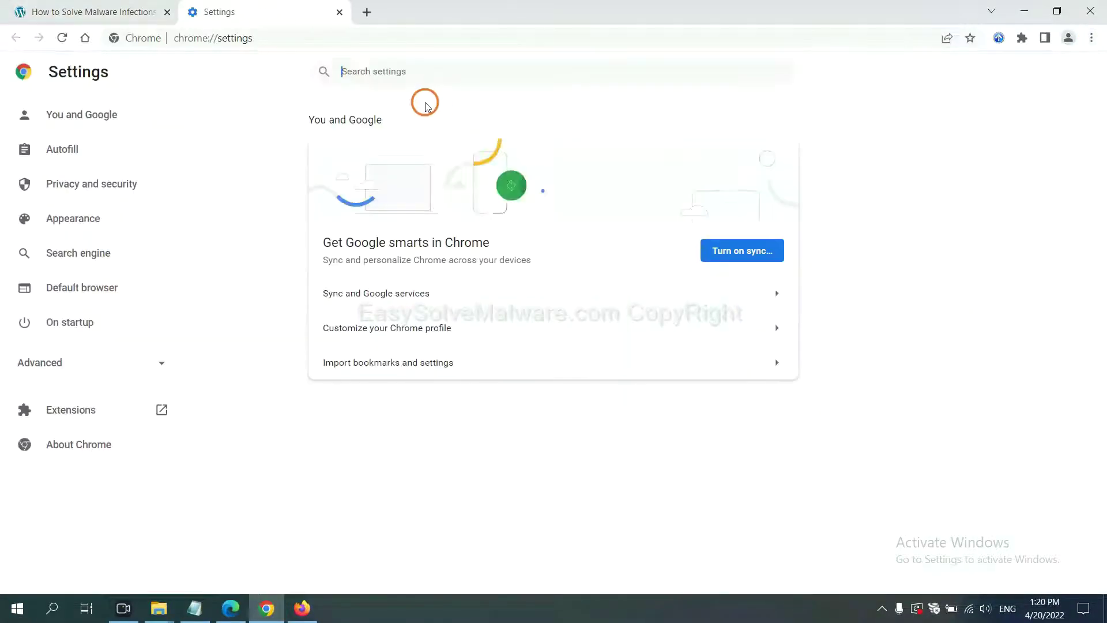
text(reset)
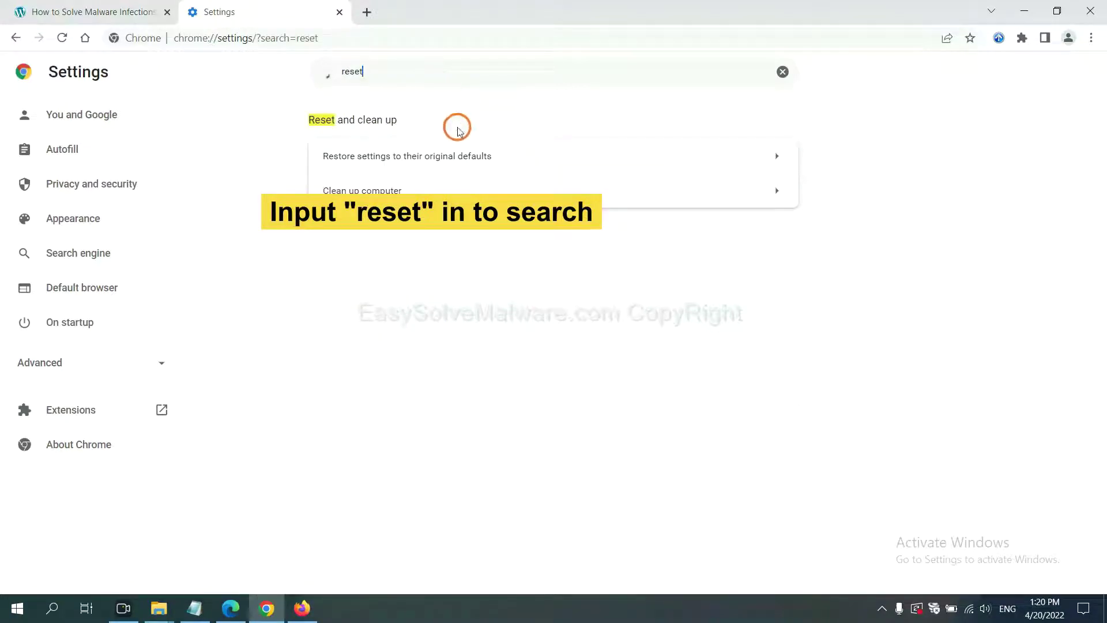
click(476, 155)
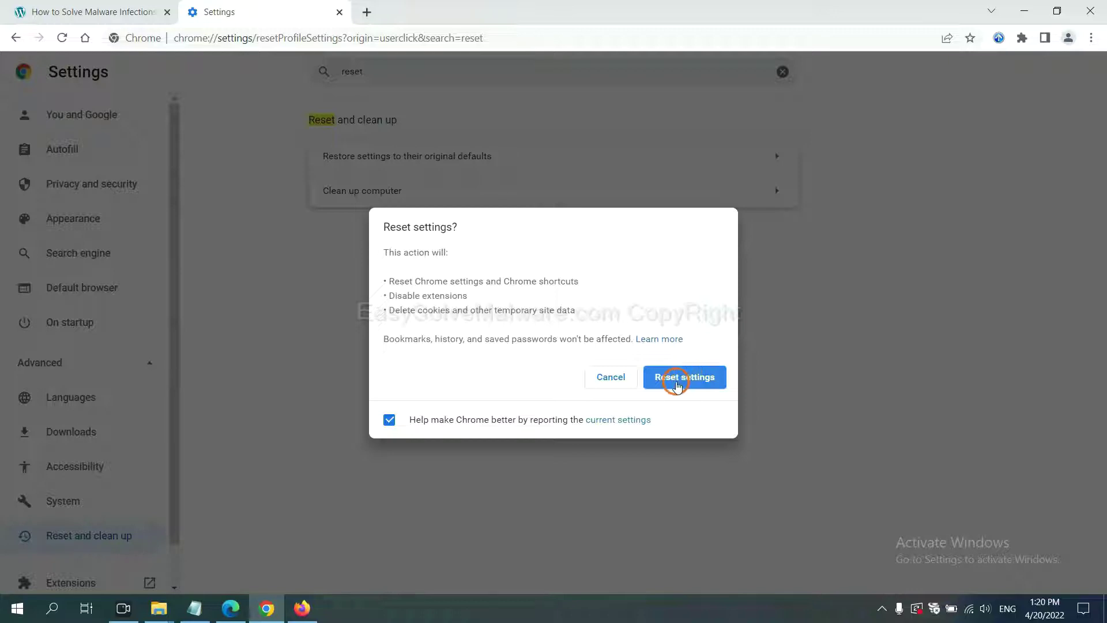
click(302, 608)
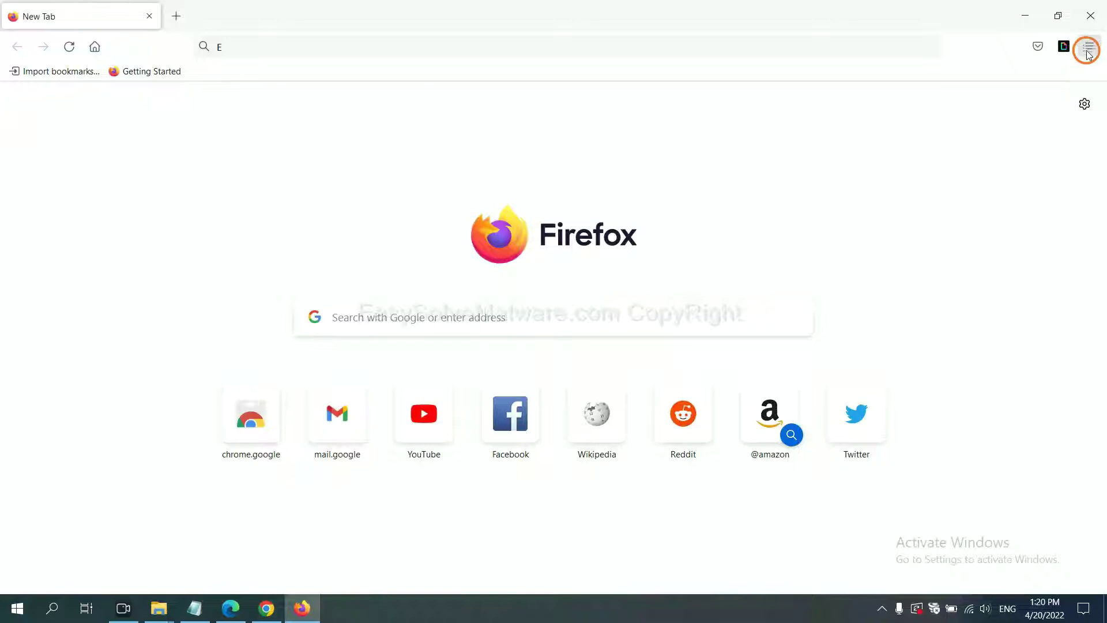
Go to Firefox's Help > More troubleshooting information page and choose Refresh Firefox.
click(1090, 48)
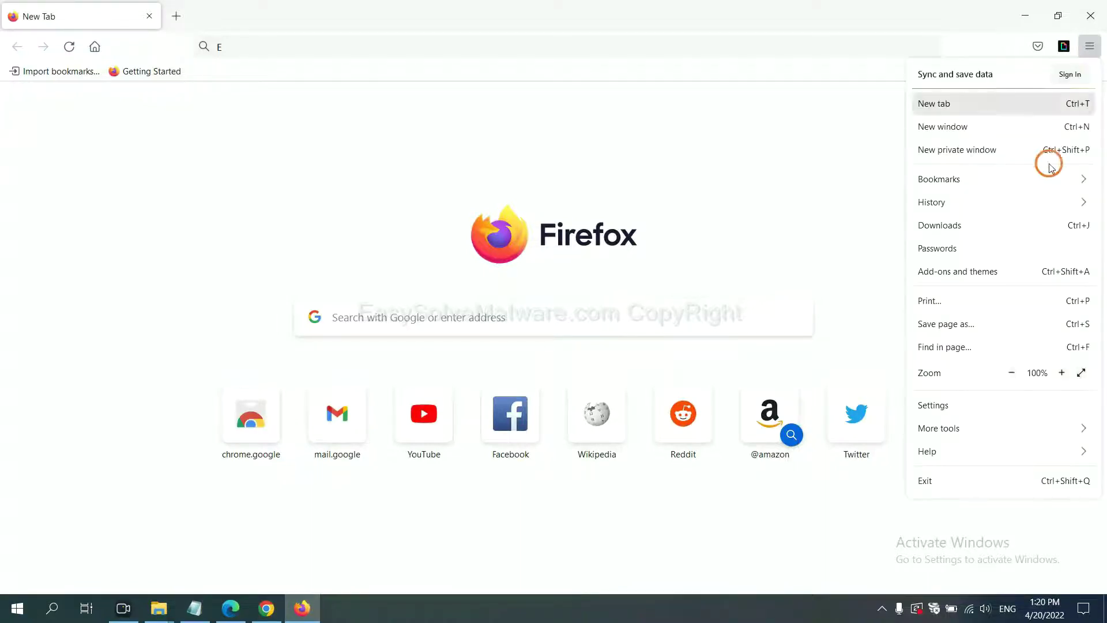
click(952, 451)
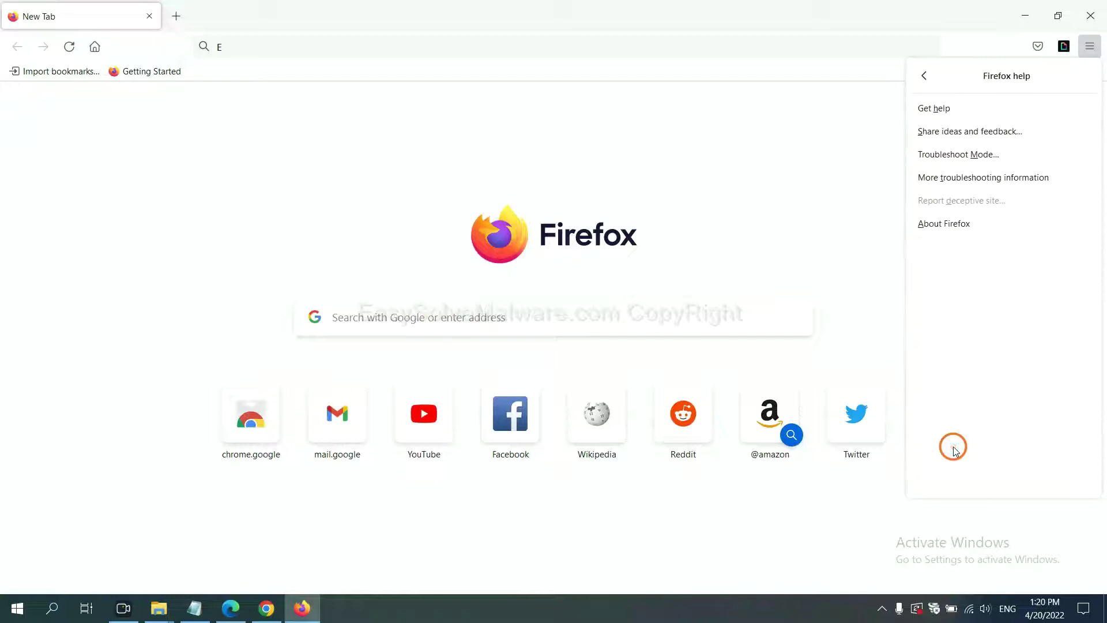
click(972, 178)
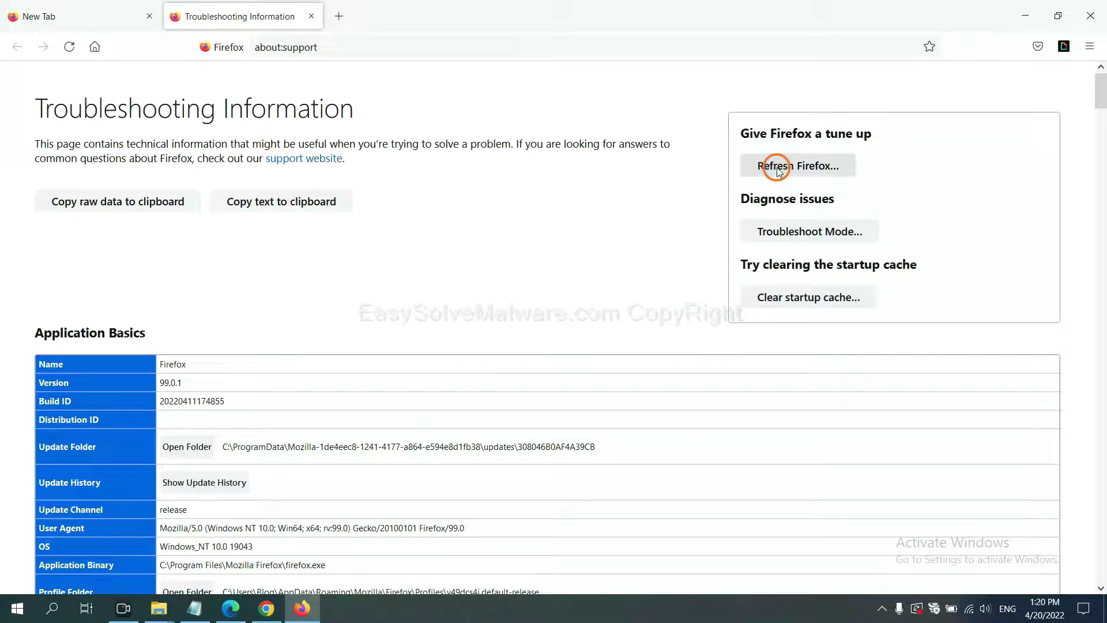
click(779, 170)
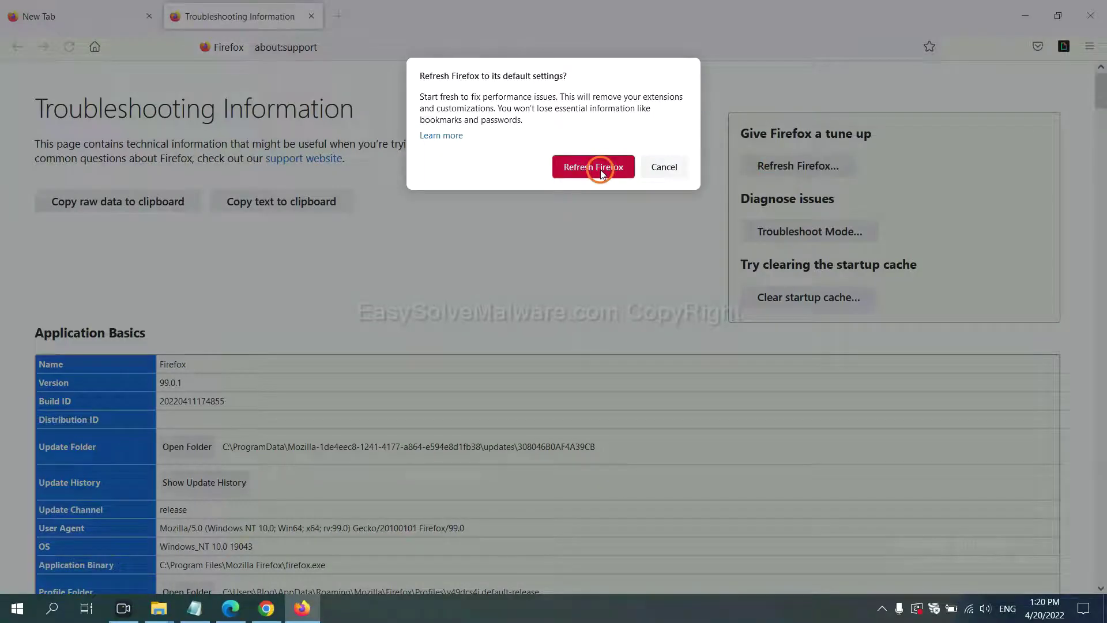
Search Edge's settings for 'reset' and choose Restore settings to their default values.
click(231, 610)
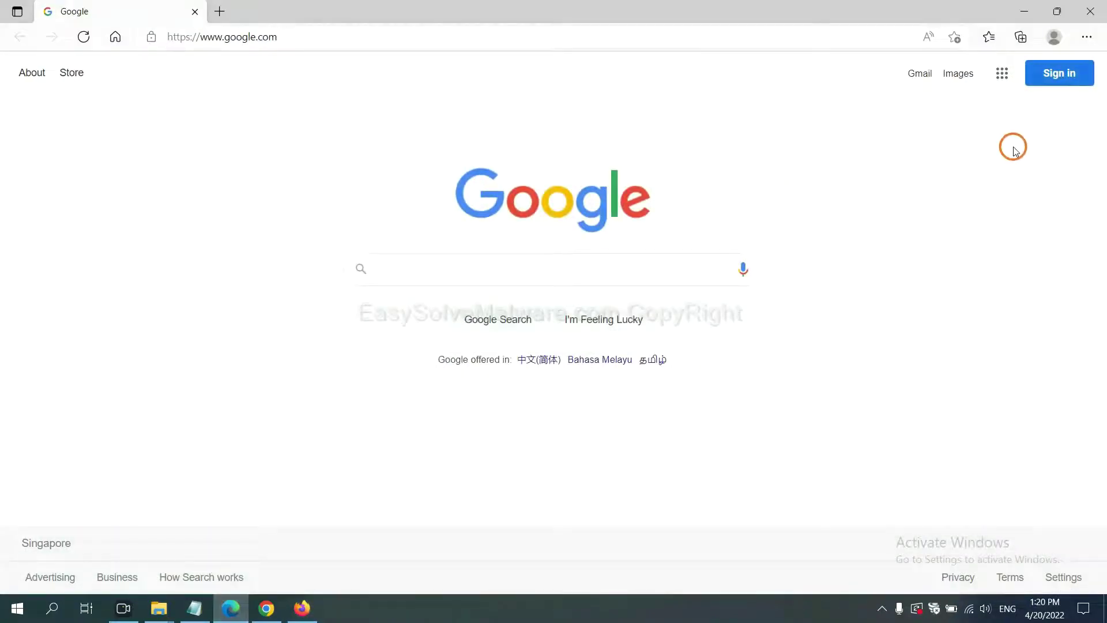
click(1086, 37)
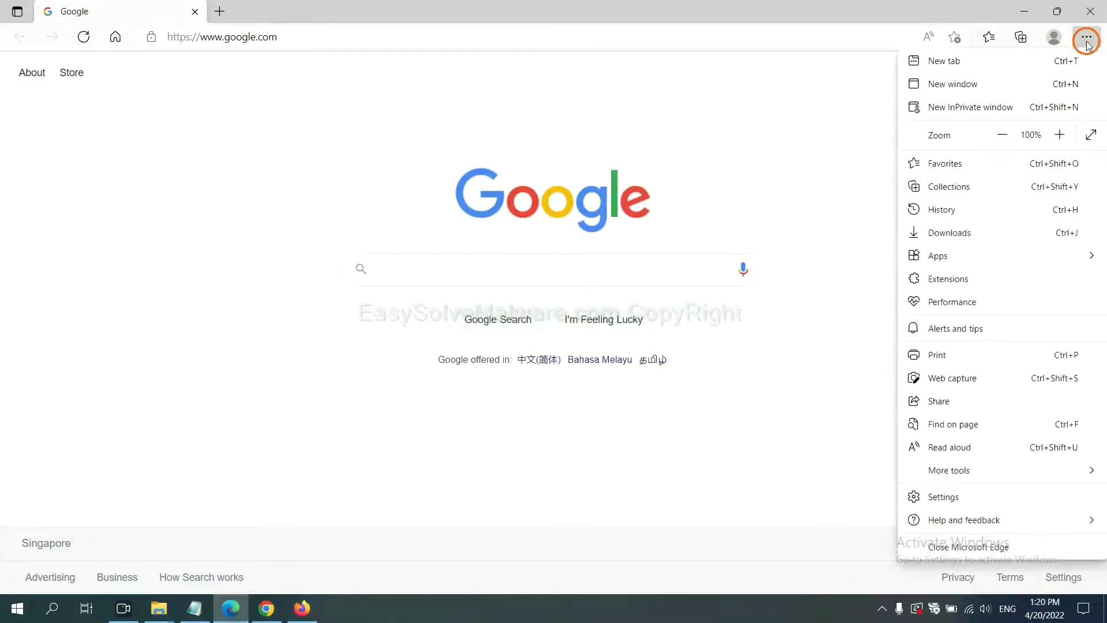
click(957, 499)
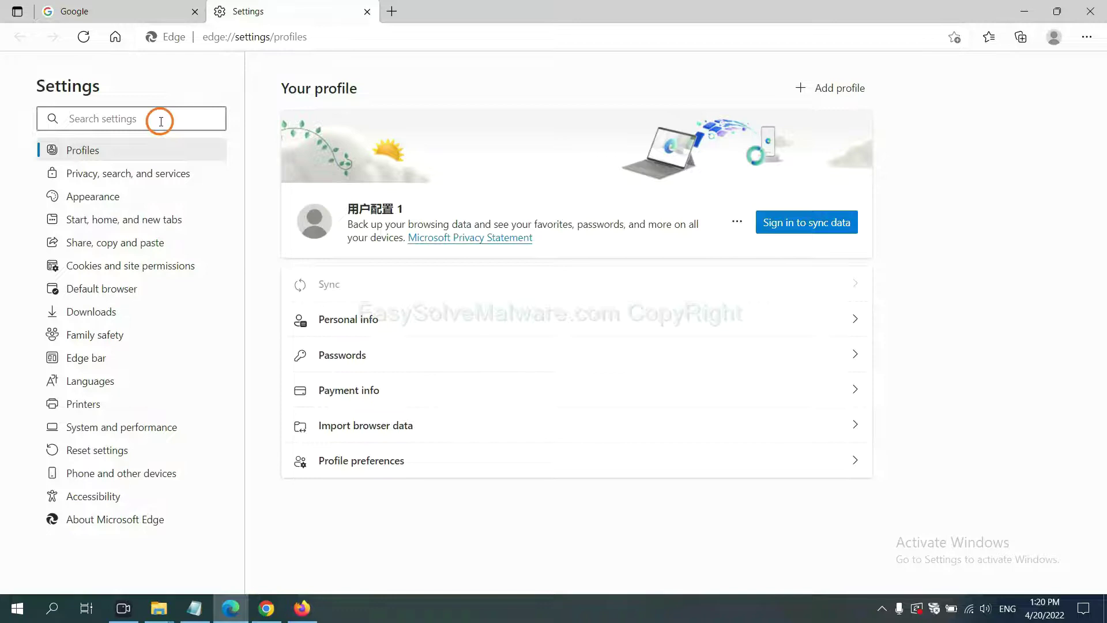
text(re)
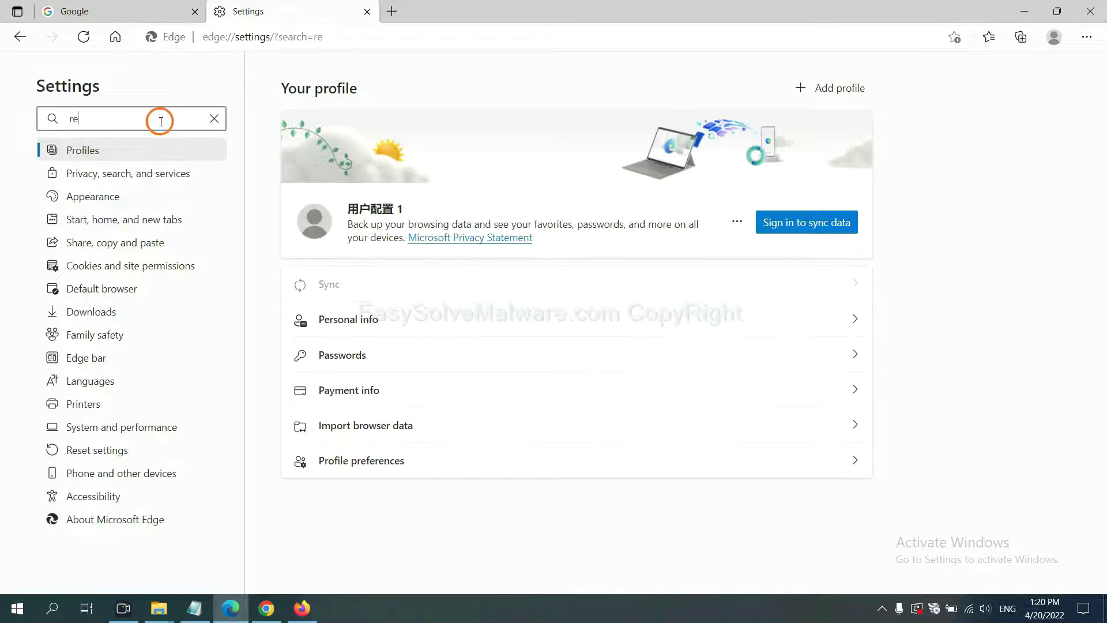
text(set)
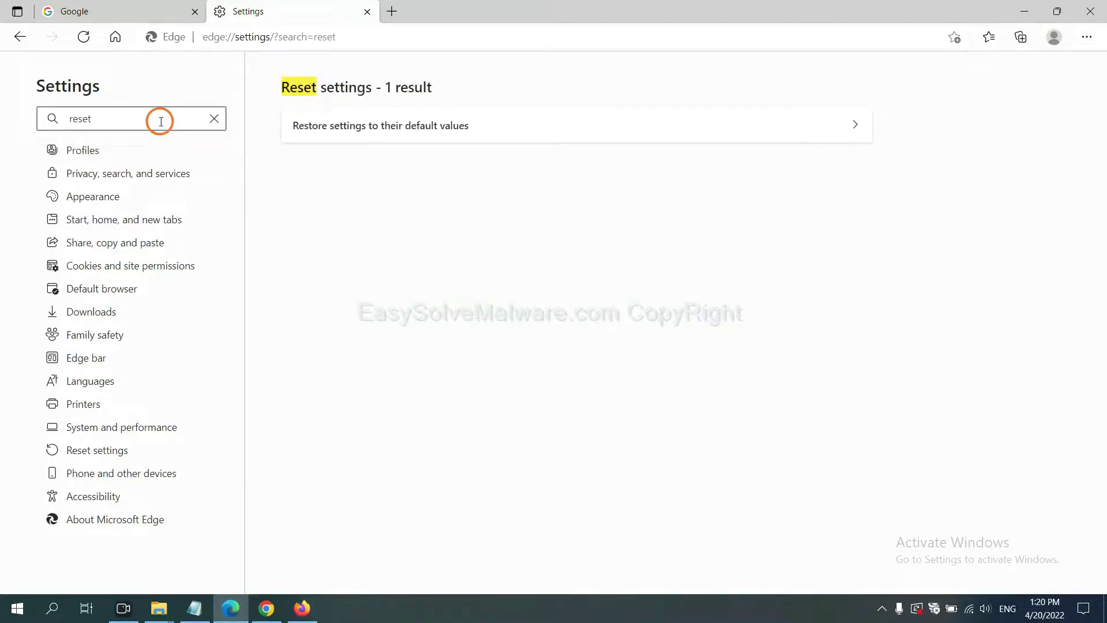
click(389, 125)
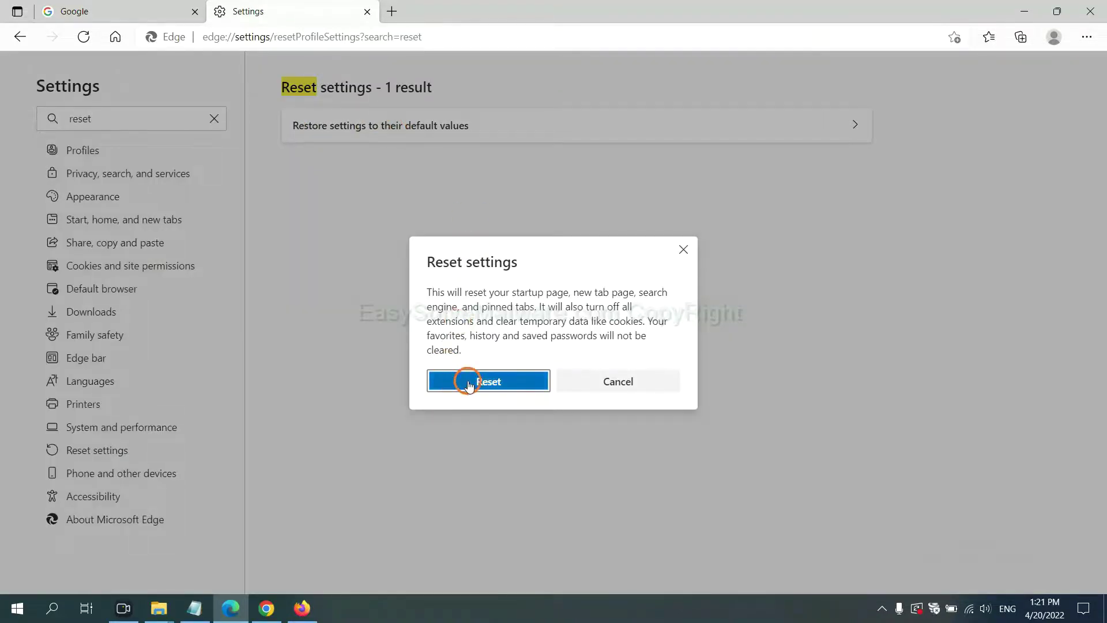